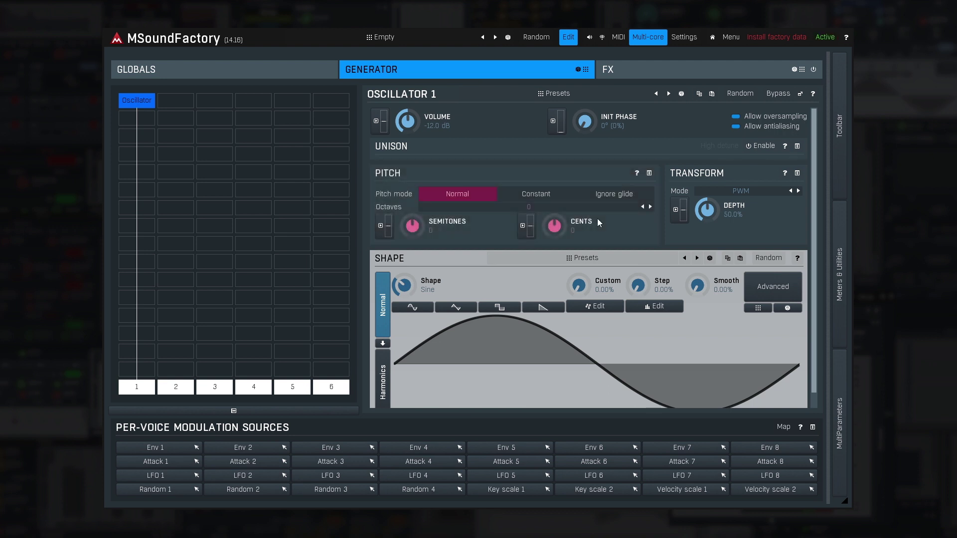
# Step: Try raising Oscillator 1 to +3 octaves, and restore its Octaves value to 0
pyautogui.click(650, 210)
pyautogui.click(650, 209)
pyautogui.click(624, 213)
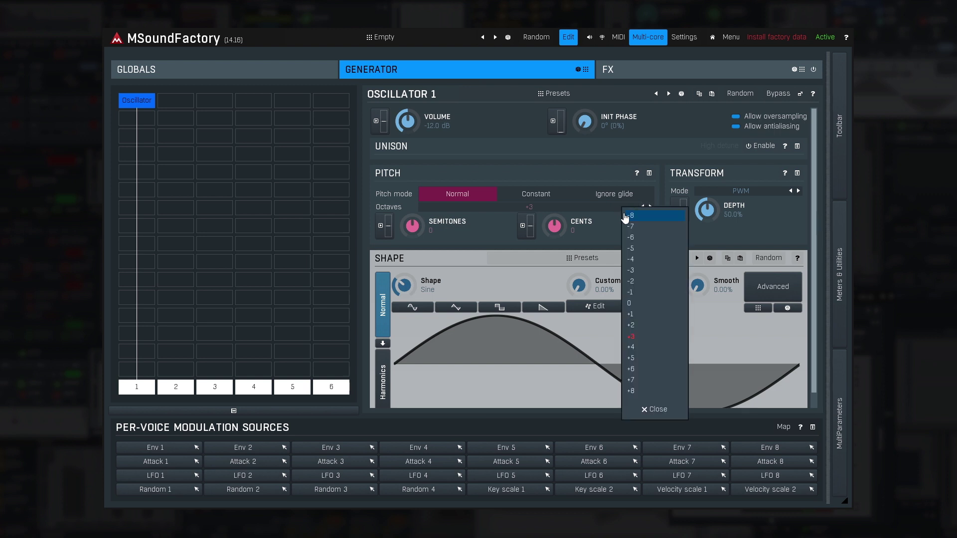
pyautogui.click(635, 303)
# Step: Try shifting the oscillator's semitones upward and its cents downward, resetting each to 0
pyautogui.moveTo(438, 237); pyautogui.dragTo(438, 181)
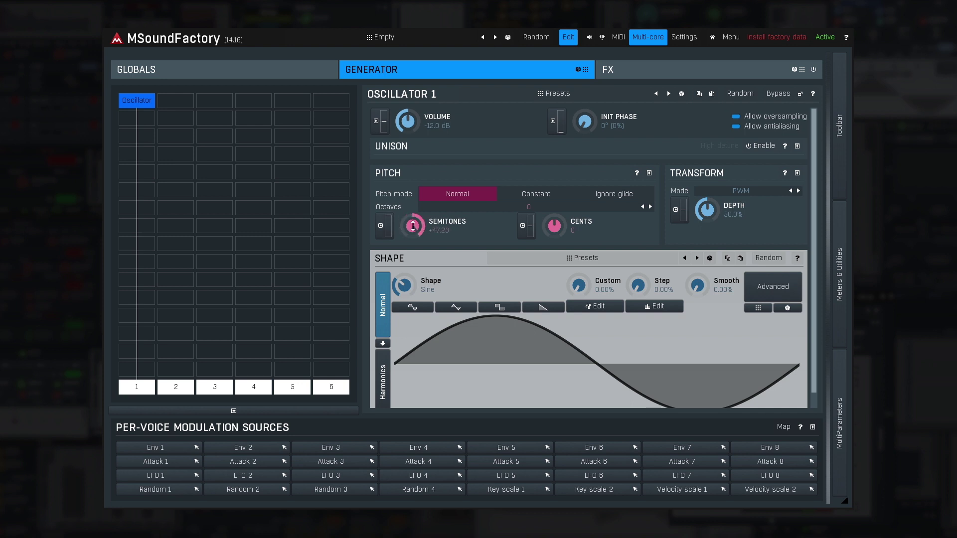
pyautogui.doubleClick(413, 226)
pyautogui.moveTo(554, 225); pyautogui.dragTo(554, 242)
pyautogui.doubleClick(554, 226)
# Step: Give Oscillator 1 a saw shape and enable its unison, checking the expanded unison settings and collapsing them again
pyautogui.click(537, 313)
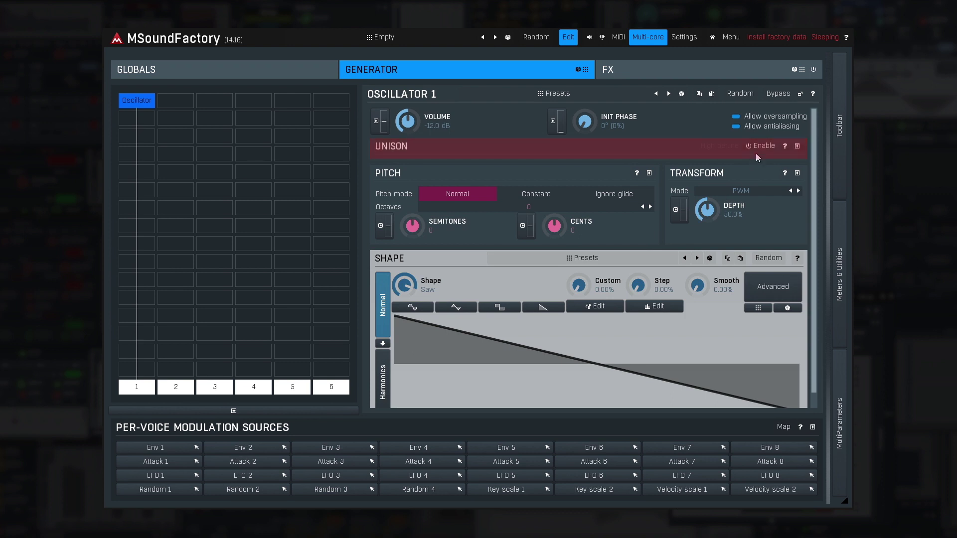
pyautogui.click(760, 148)
pyautogui.click(797, 147)
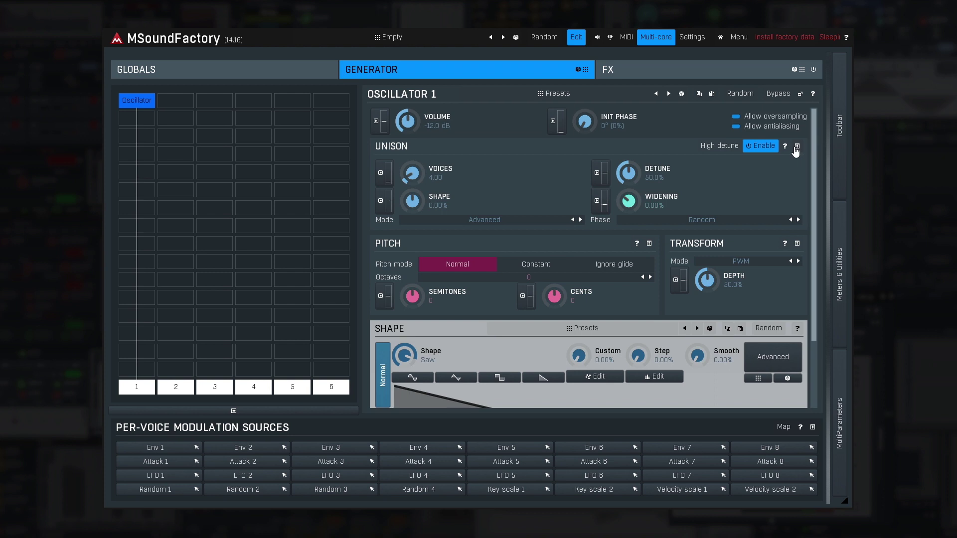
pyautogui.click(797, 146)
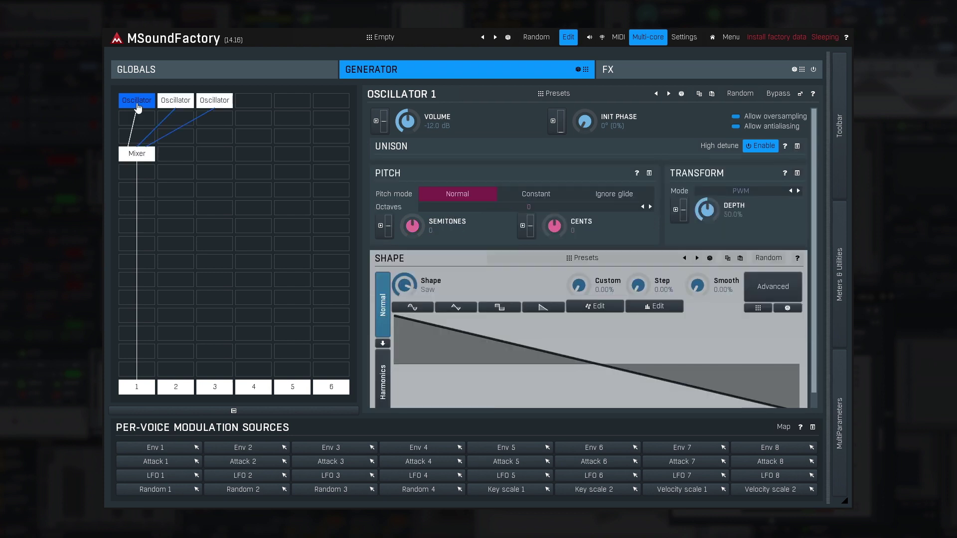
# Step: View the settings of the second and third oscillators feeding the mixer
pyautogui.click(173, 103)
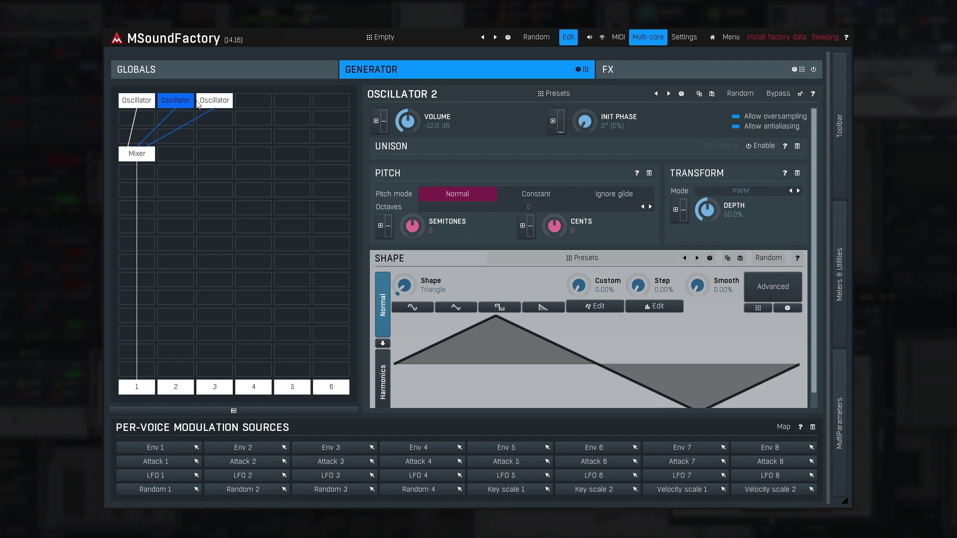
pyautogui.click(212, 103)
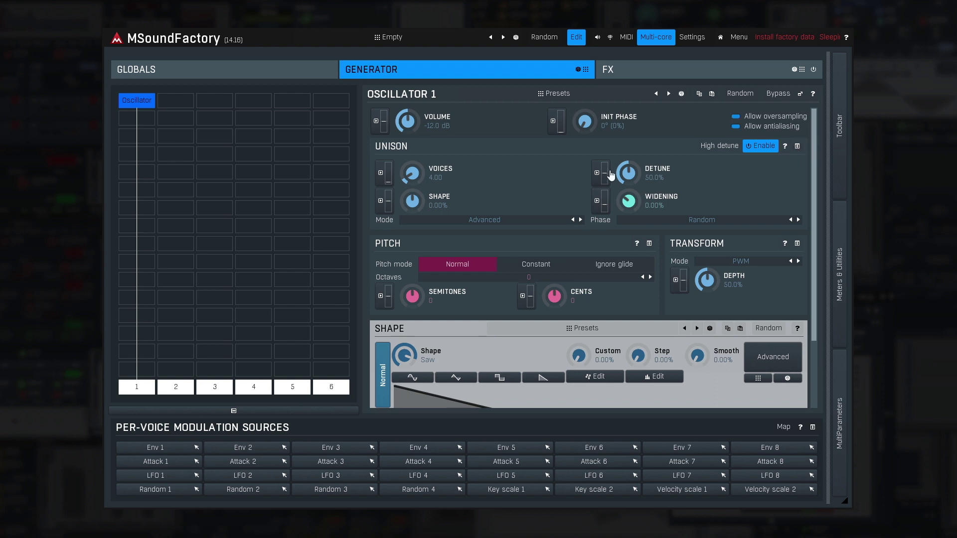
# Step: Set Oscillator 1's unison to 32 voices with a low detune of about 2.8% and High detune turned on
pyautogui.moveTo(414, 173); pyautogui.dragTo(413, 132)
pyautogui.moveTo(627, 174); pyautogui.dragTo(627, 199)
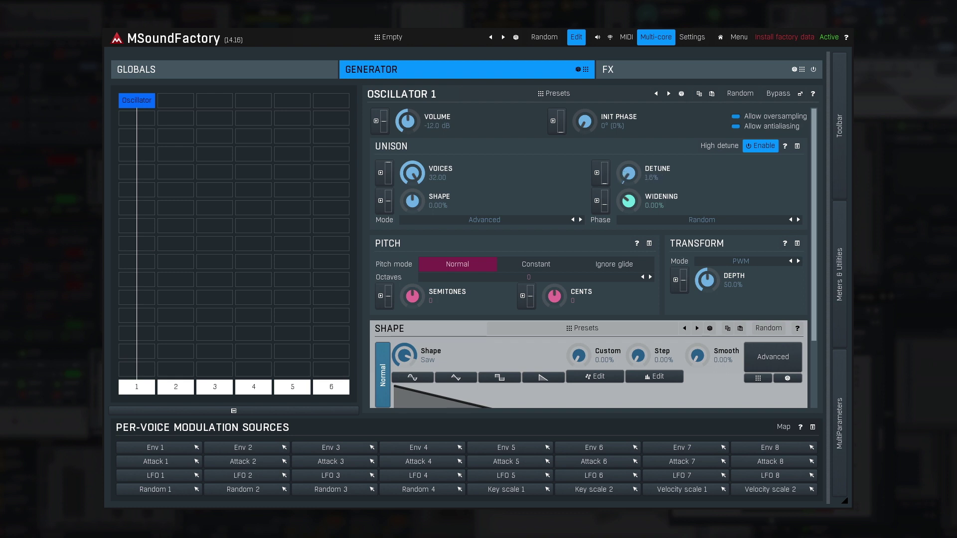
pyautogui.click(725, 148)
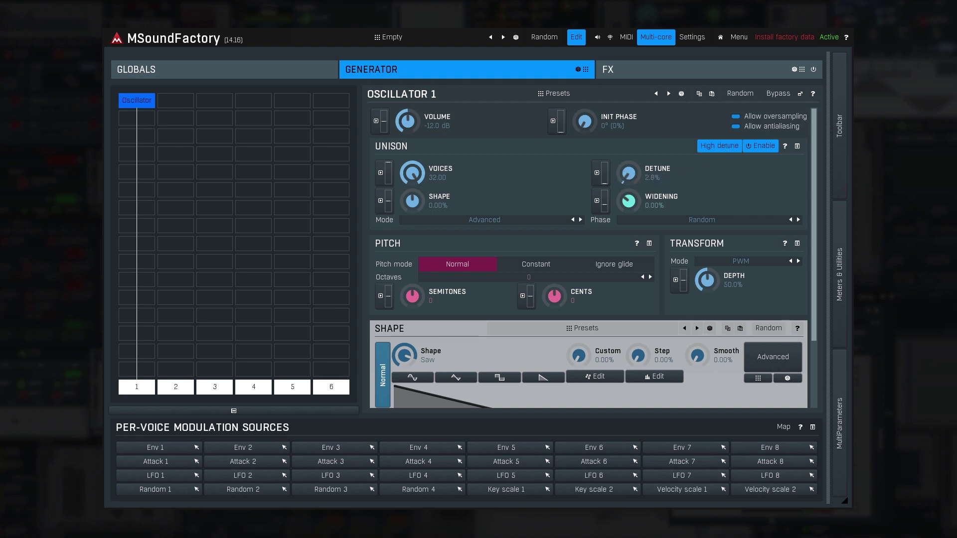
pyautogui.moveTo(627, 172)
pyautogui.mouseDown()
pyautogui.moveTo(628, 130)
pyautogui.moveTo(629, 176)
pyautogui.mouseUp()
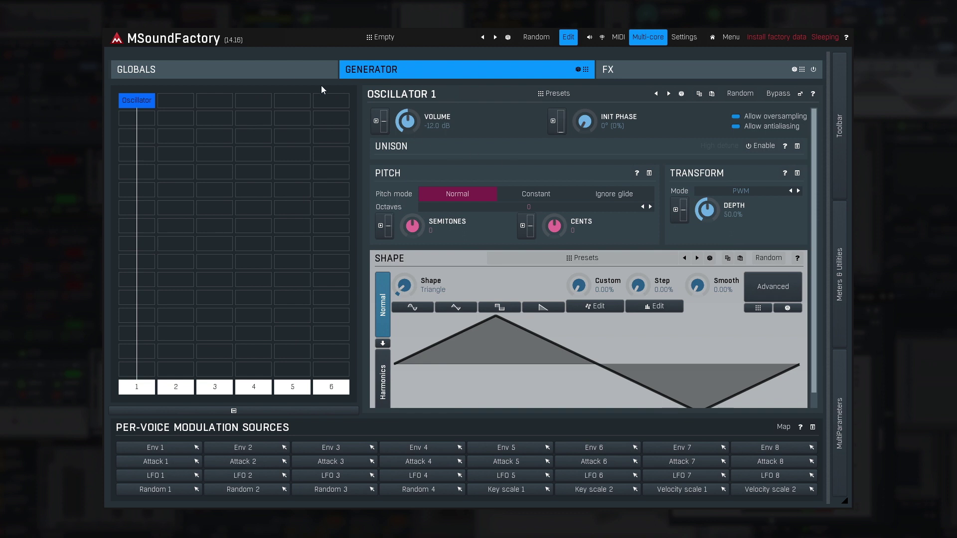
# Step: Set the global quality to Extreme 8x and return to the generator settings
pyautogui.click(285, 70)
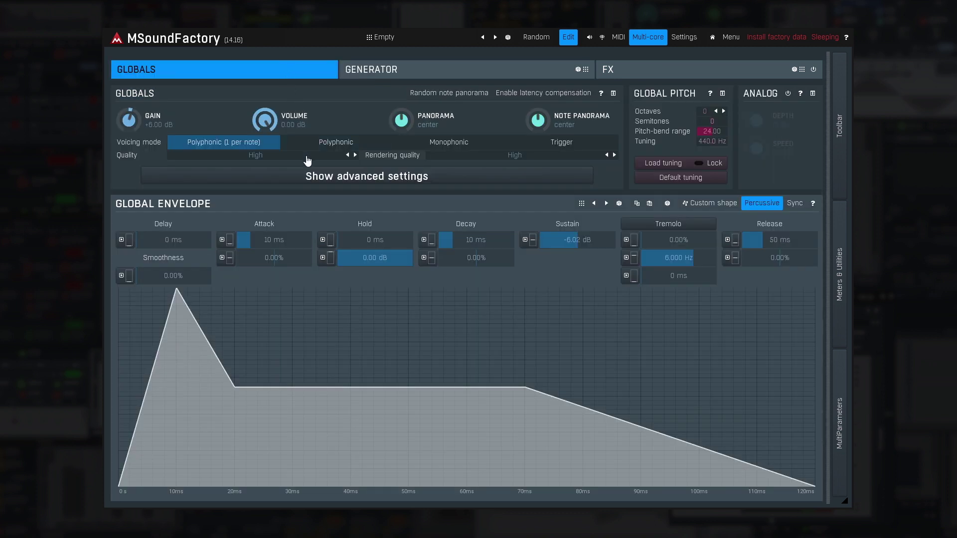
pyautogui.click(307, 159)
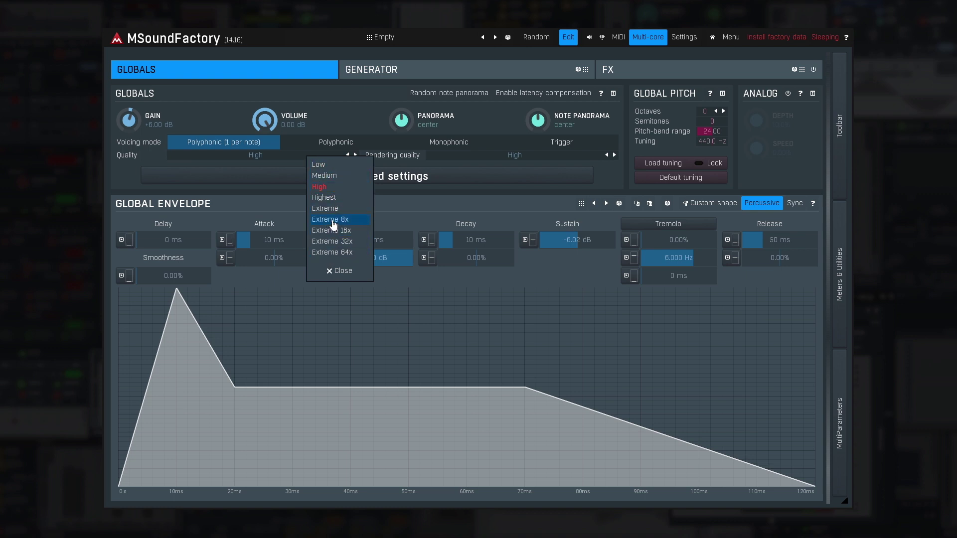
pyautogui.click(333, 220)
pyautogui.click(414, 73)
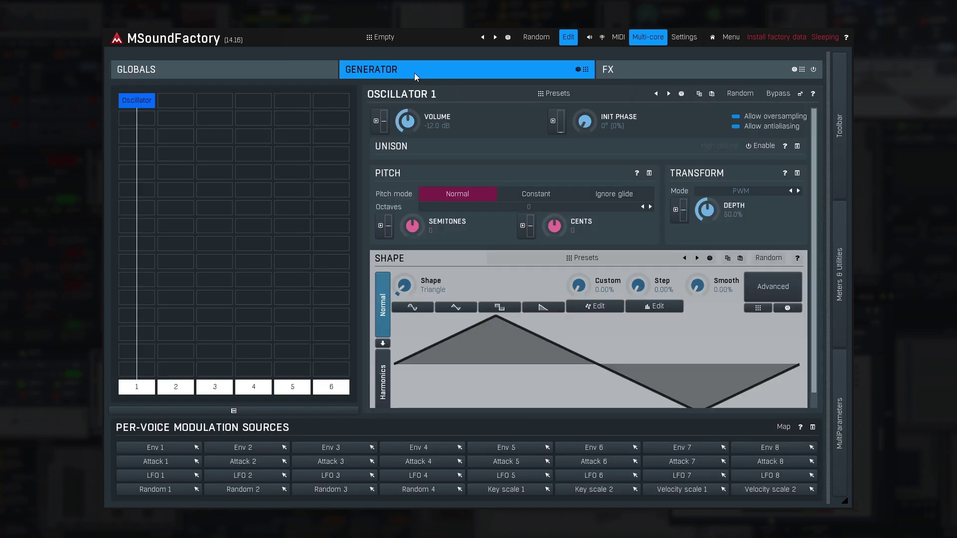
# Step: Raise the PWM transform depth to 100%, and try the Sync AM mode with its depth swept and left at 100%
pyautogui.moveTo(714, 203); pyautogui.dragTo(714, 157)
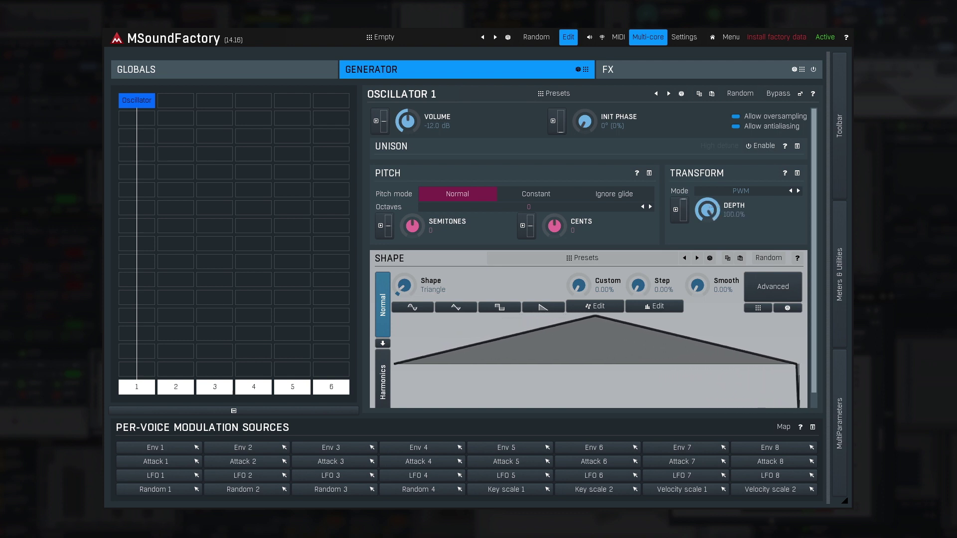
pyautogui.click(747, 196)
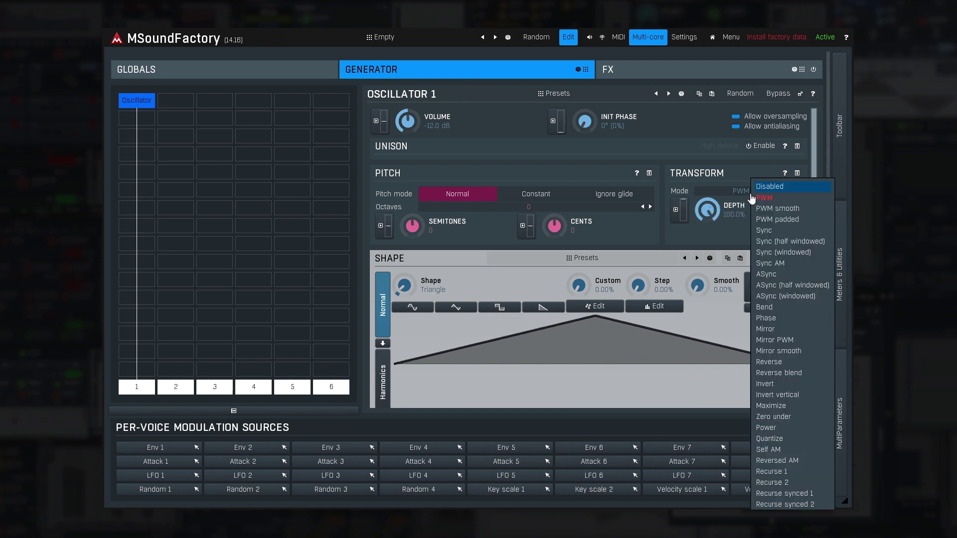
pyautogui.click(776, 263)
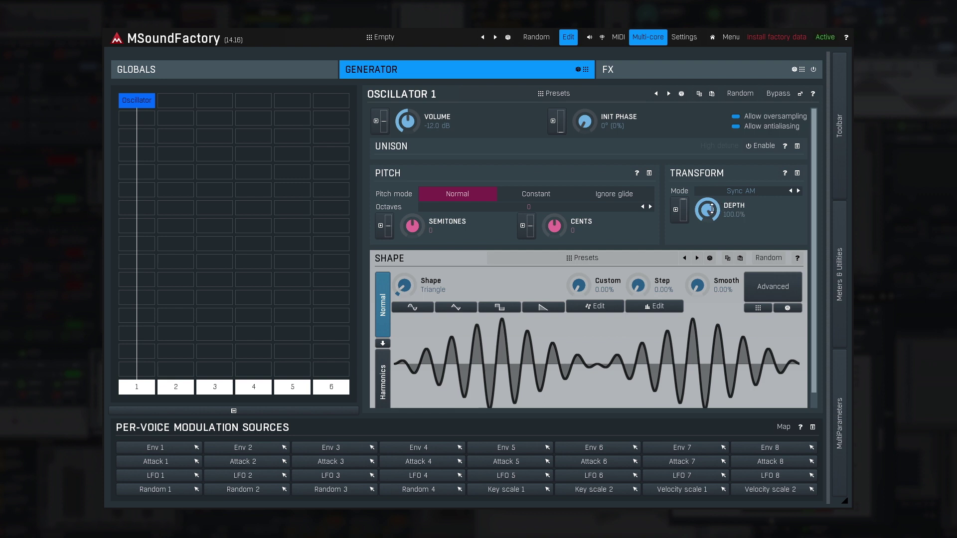
pyautogui.moveTo(712, 209)
pyautogui.mouseDown()
pyautogui.moveTo(712, 257)
pyautogui.moveTo(712, 202)
pyautogui.mouseUp()
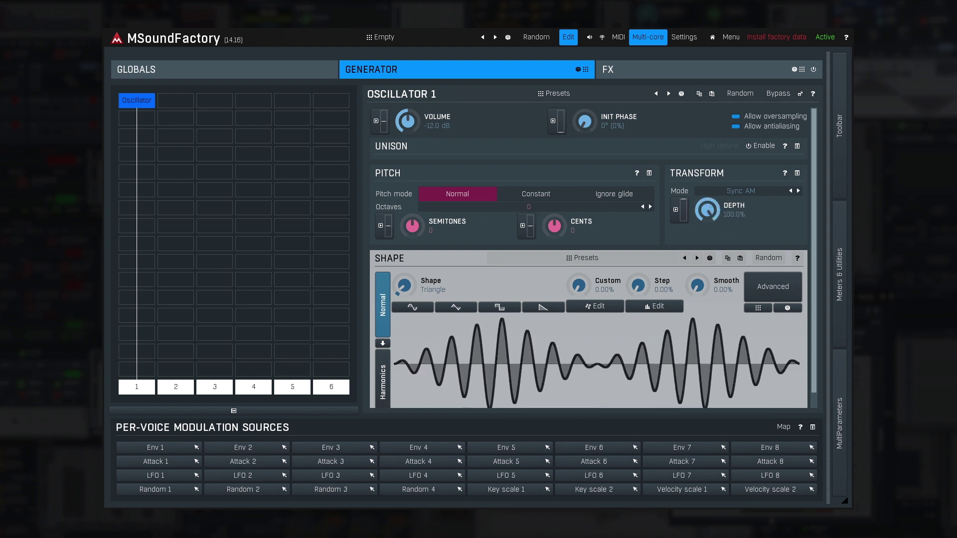
# Step: Switch the oscillator's transform mode to Bend and sweep its depth, ending at 100%
pyautogui.click(740, 193)
pyautogui.click(762, 306)
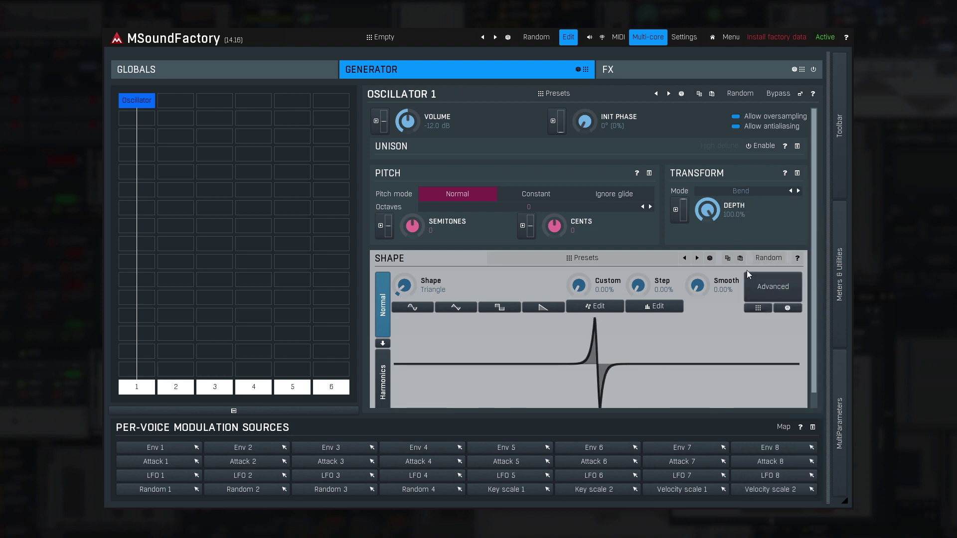
pyautogui.moveTo(711, 209)
pyautogui.mouseDown()
pyautogui.moveTo(711, 252)
pyautogui.moveTo(711, 204)
pyautogui.mouseUp()
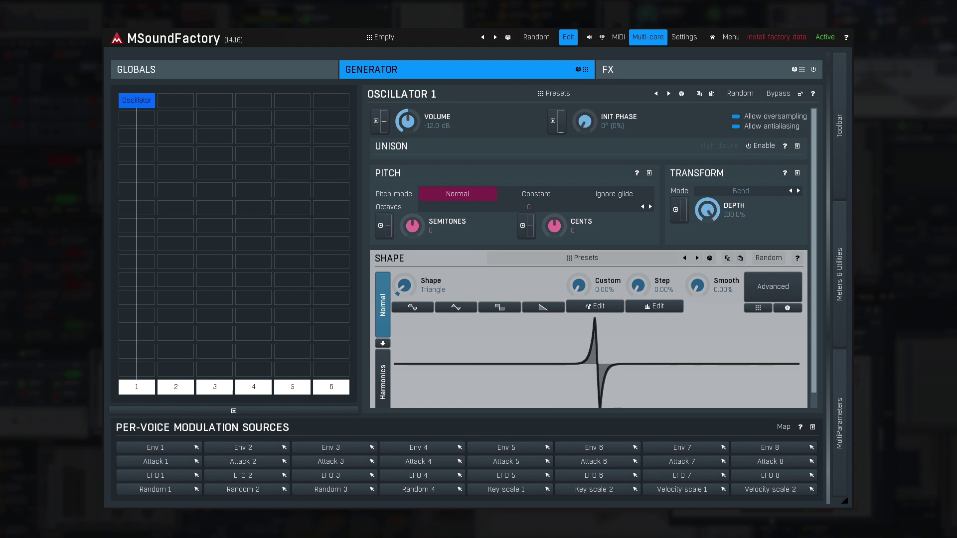
# Step: Change the transform mode to Zero under and sweep its depth, returning it to 100%
pyautogui.click(726, 195)
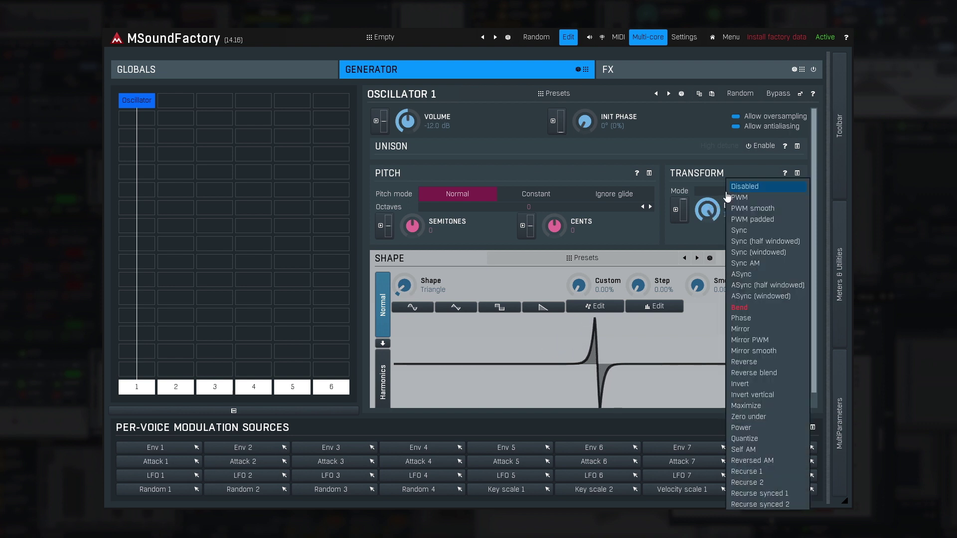
pyautogui.click(761, 416)
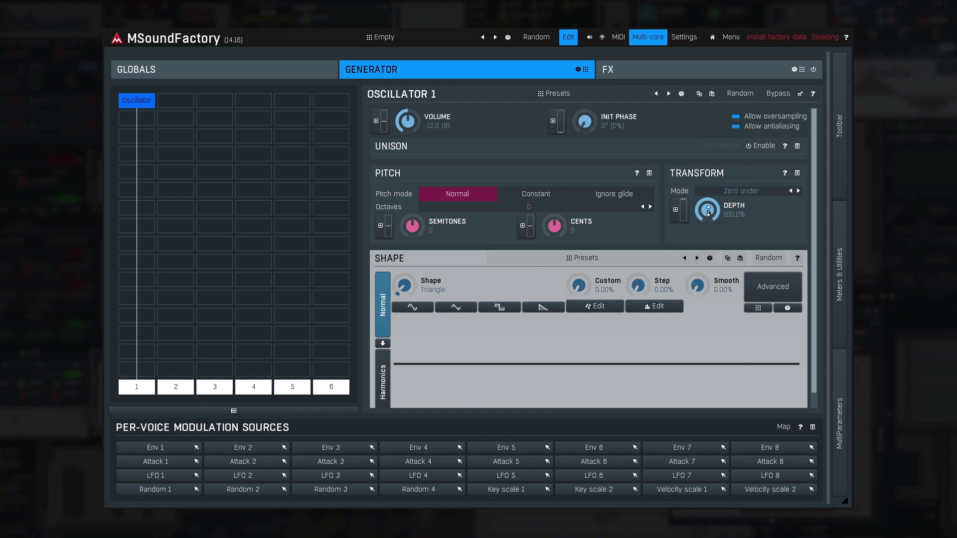
pyautogui.moveTo(708, 211); pyautogui.dragTo(708, 213)
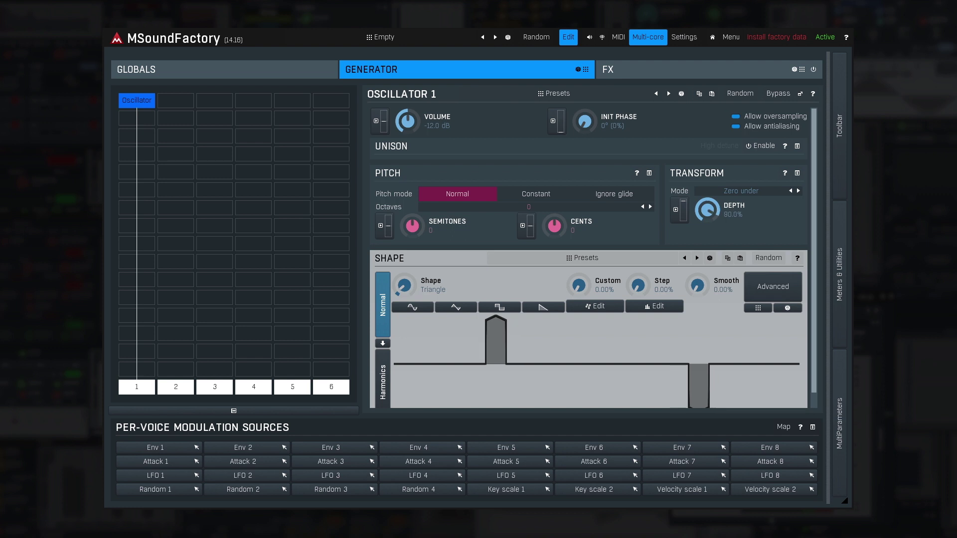
# Step: Change the transform mode to Quantize and vary its depth, finishing at 100%
pyautogui.click(737, 191)
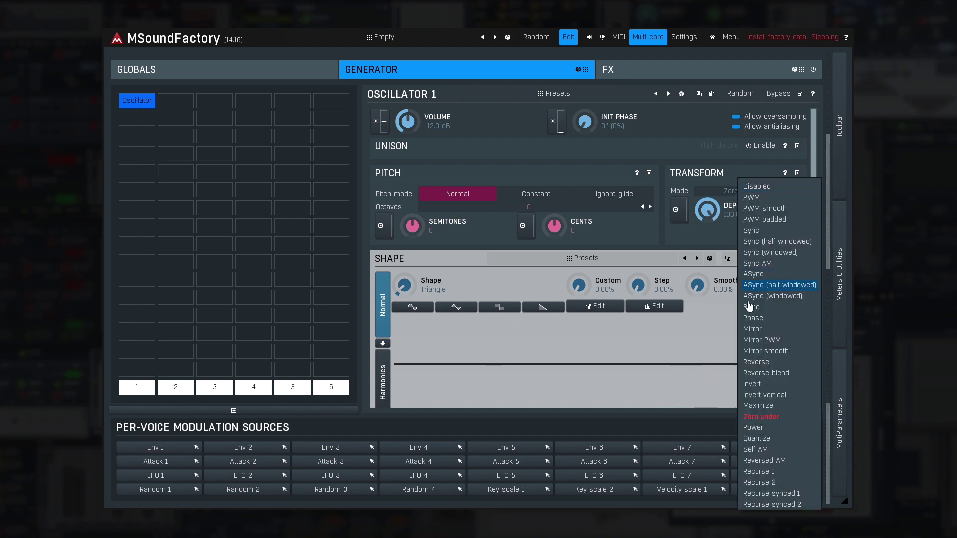
pyautogui.click(768, 438)
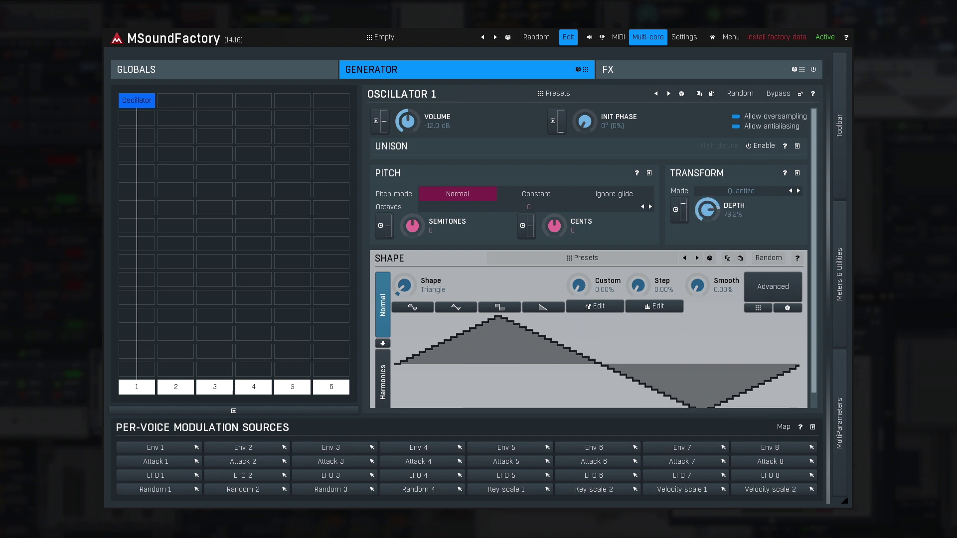
pyautogui.moveTo(715, 208); pyautogui.dragTo(716, 208)
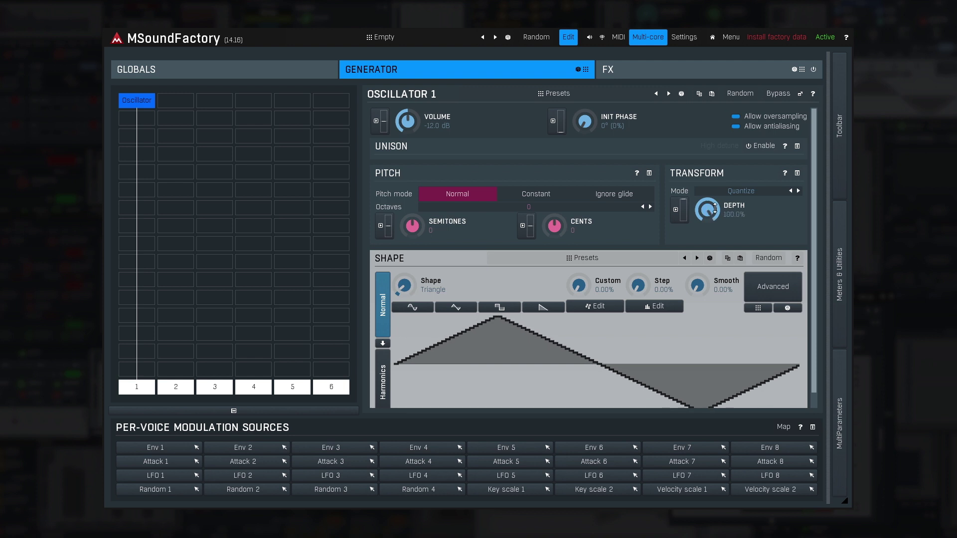
# Step: Try the Recurse synced 2 transform mode with varying depth, and undo the change
pyautogui.click(739, 192)
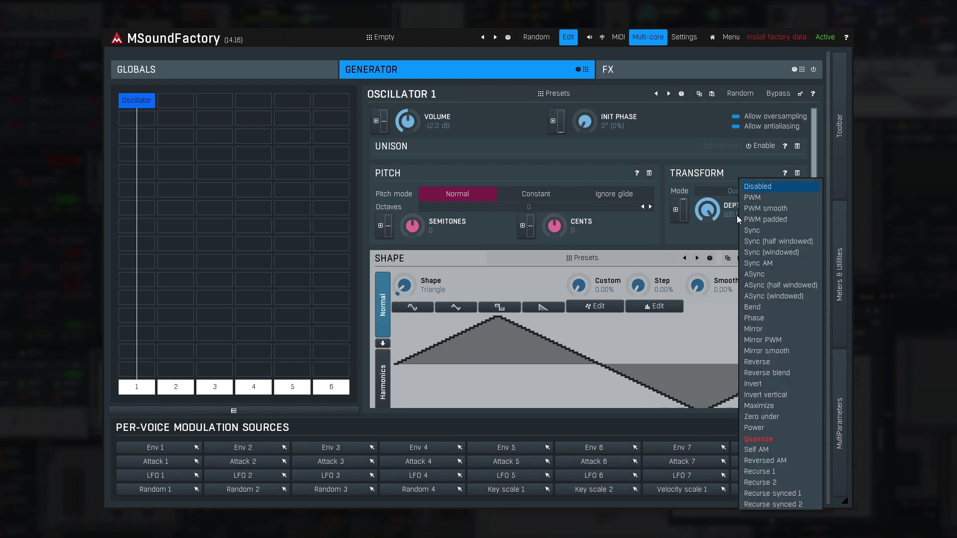
pyautogui.click(774, 505)
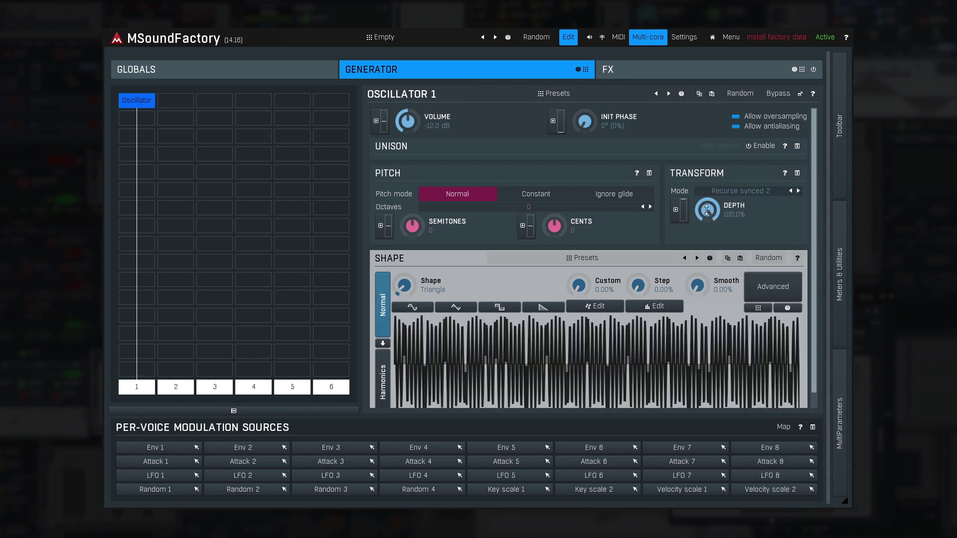
pyautogui.moveTo(707, 210)
pyautogui.mouseDown()
pyautogui.moveTo(707, 254)
pyautogui.moveTo(707, 210)
pyautogui.mouseUp()
pyautogui.hotkey('ctrl', 'z')
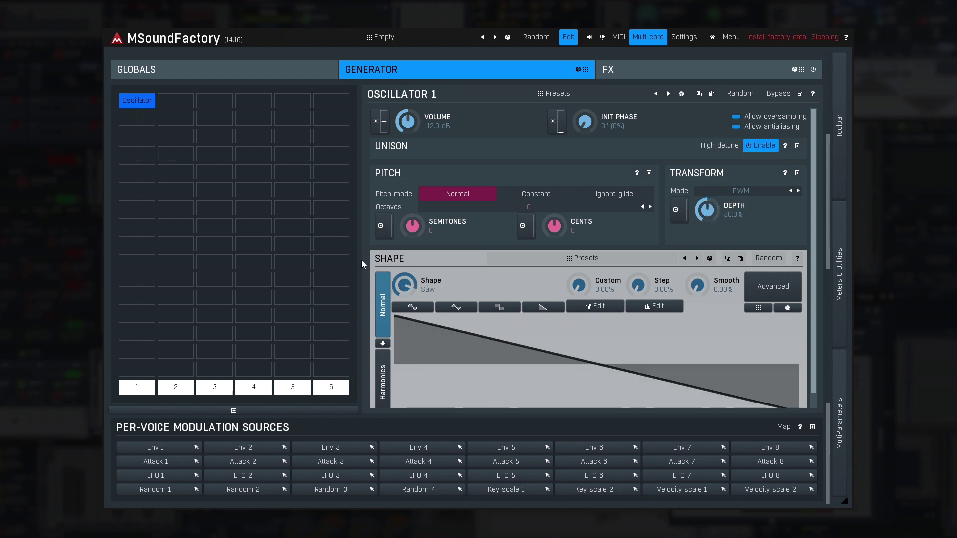
# Step: Insert a FilterBasic module below the oscillator in the first generator column
pyautogui.doubleClick(148, 139)
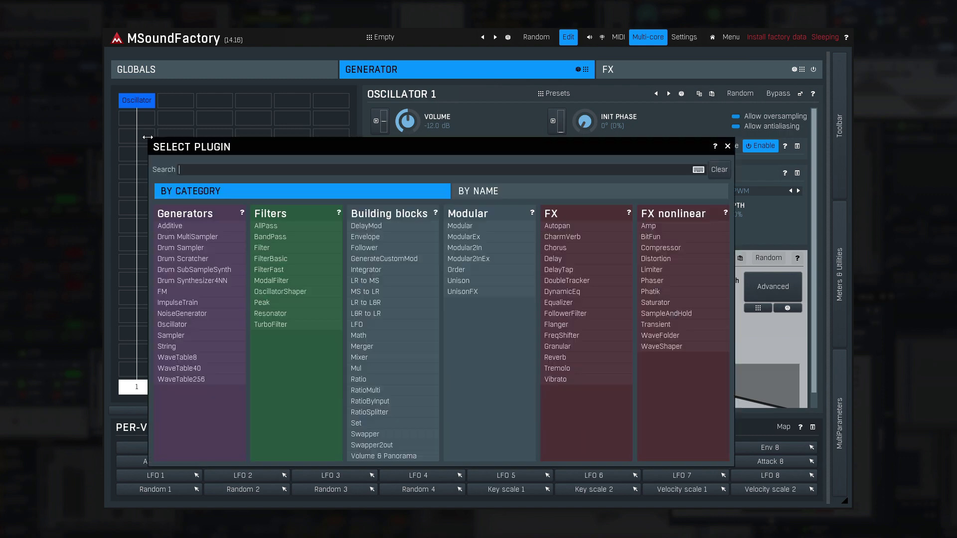
pyautogui.click(270, 260)
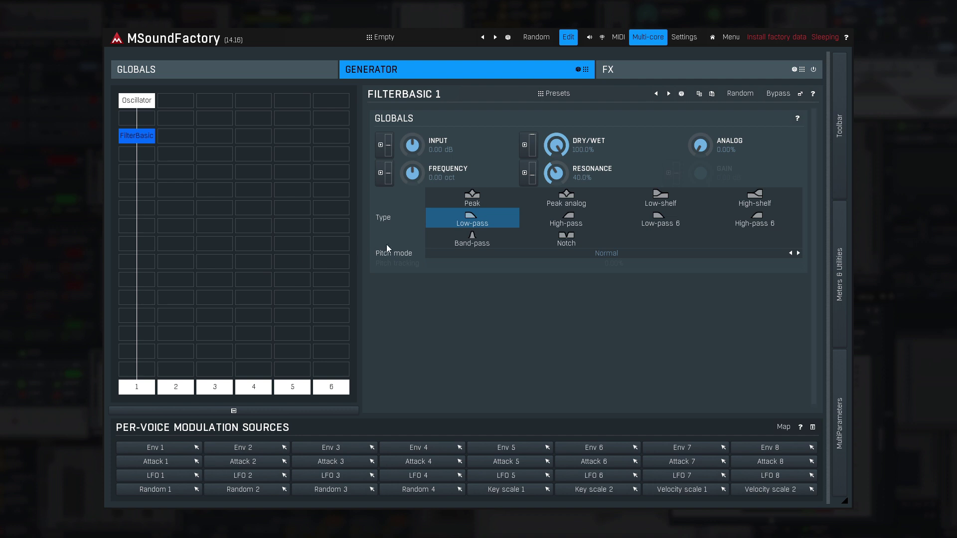
# Step: Try sweeping the low-pass filter's frequency and resonance, and reset them to 0.00 oct and 40.0%
pyautogui.moveTo(412, 173); pyautogui.dragTo(412, 142)
pyautogui.moveTo(557, 174); pyautogui.dragTo(557, 148)
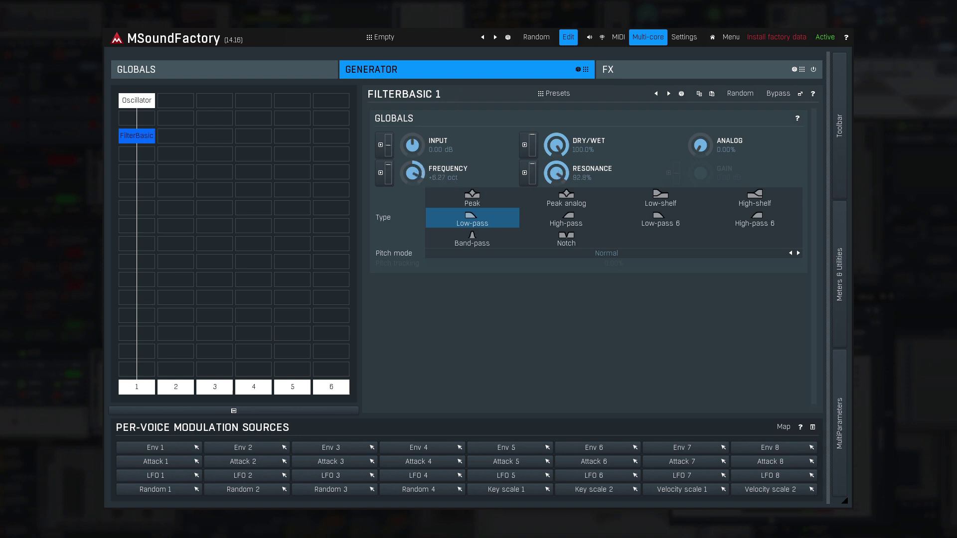
pyautogui.moveTo(557, 173); pyautogui.dragTo(557, 153)
pyautogui.moveTo(412, 174); pyautogui.dragTo(412, 210)
pyautogui.doubleClick(413, 173)
pyautogui.doubleClick(556, 173)
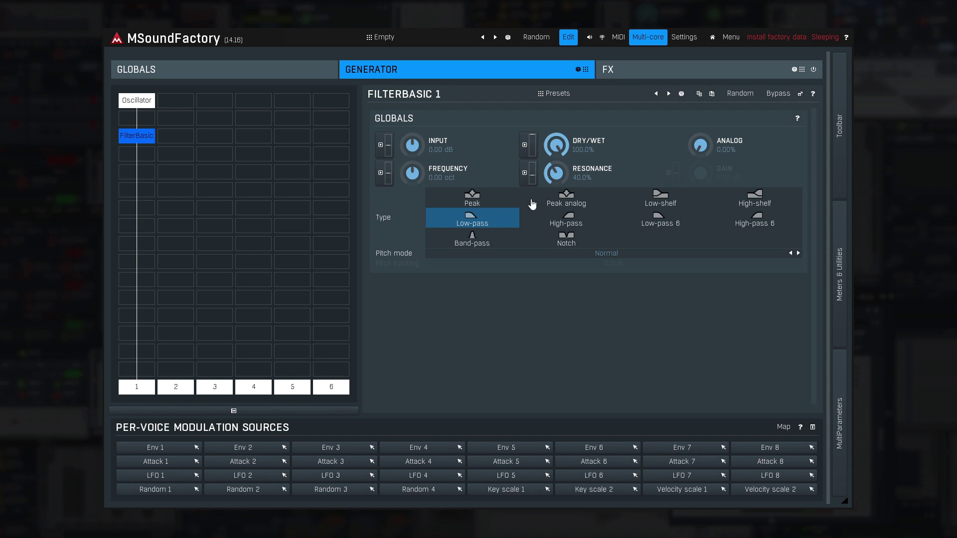
# Step: Assign Env 1 to modulate the filter's frequency and set the filter's pitch mode to Constant
pyautogui.moveTo(197, 453); pyautogui.dragTo(380, 181)
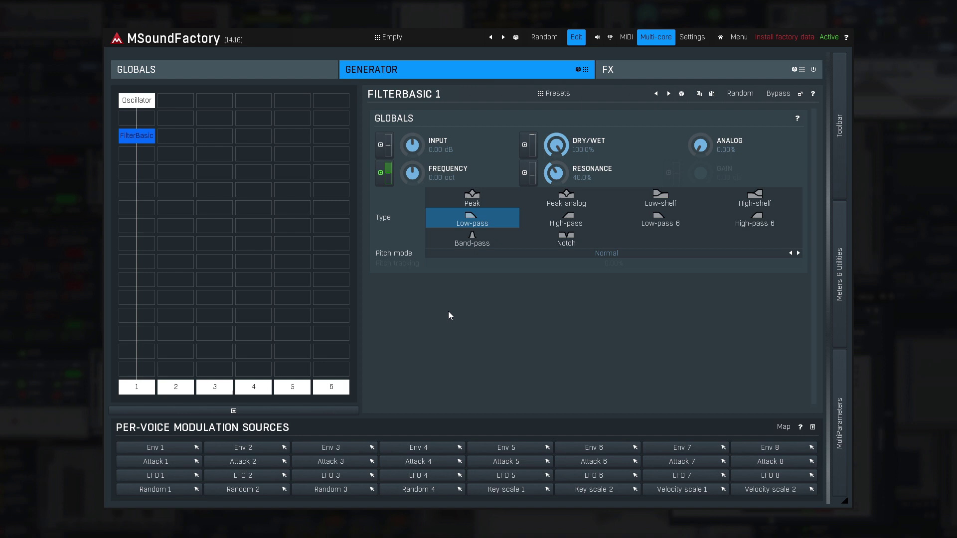
pyautogui.click(513, 256)
pyautogui.click(528, 276)
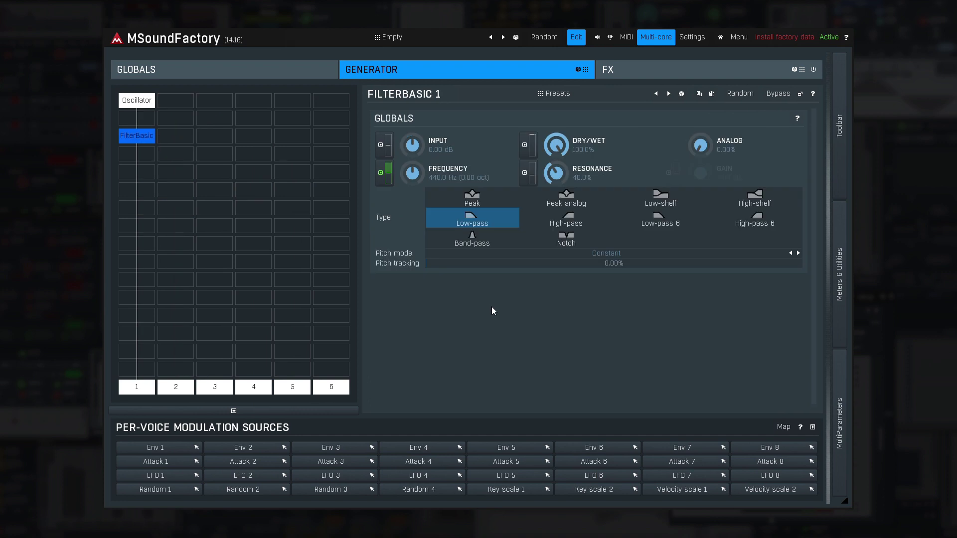
# Step: Delete the FilterBasic module from the generator grid
pyautogui.press('Delete')
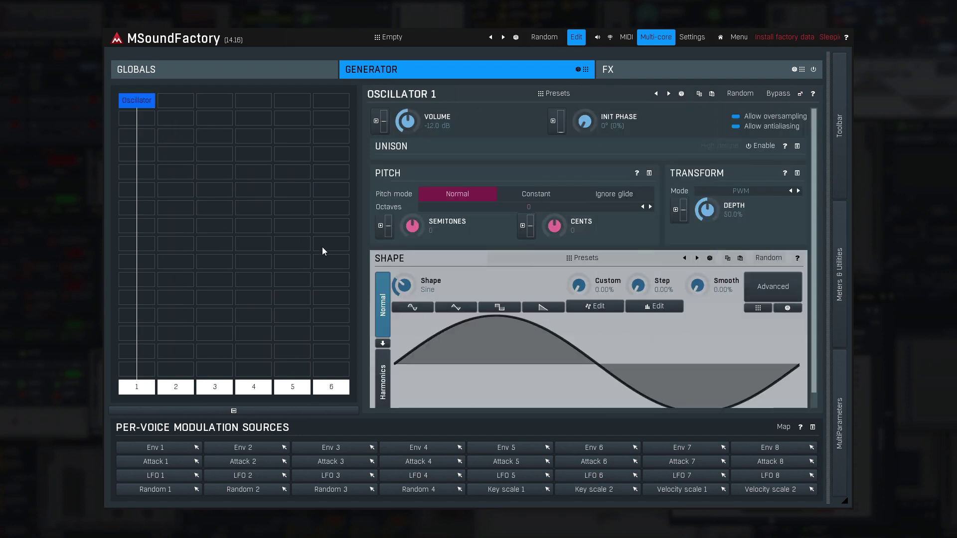
# Step: Insert an AllPass module below the oscillator, try raising its frequency, and reset it to 0.00 oct
pyautogui.click(145, 137)
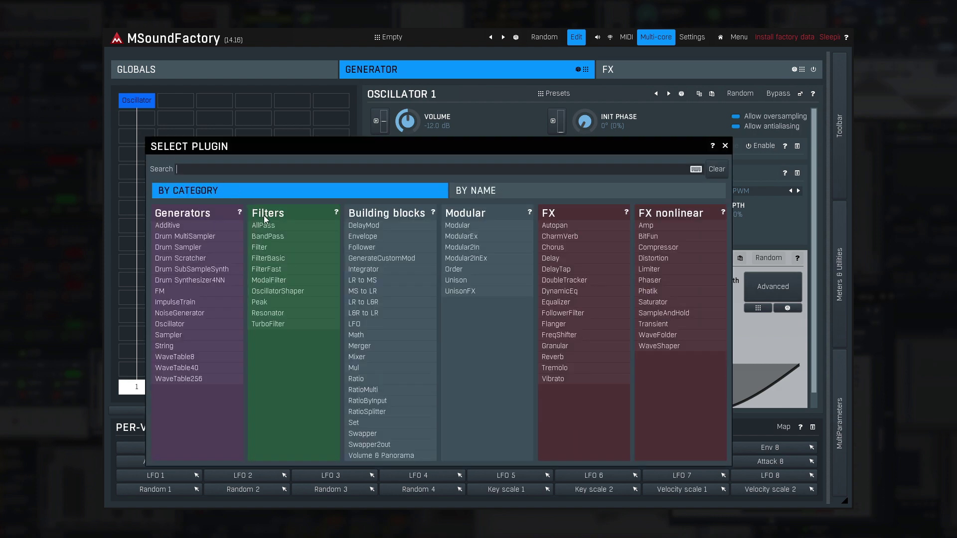
pyautogui.click(270, 228)
pyautogui.moveTo(412, 205)
pyautogui.mouseDown()
pyautogui.moveTo(412, 179)
pyautogui.moveTo(412, 250)
pyautogui.moveTo(412, 186)
pyautogui.mouseUp()
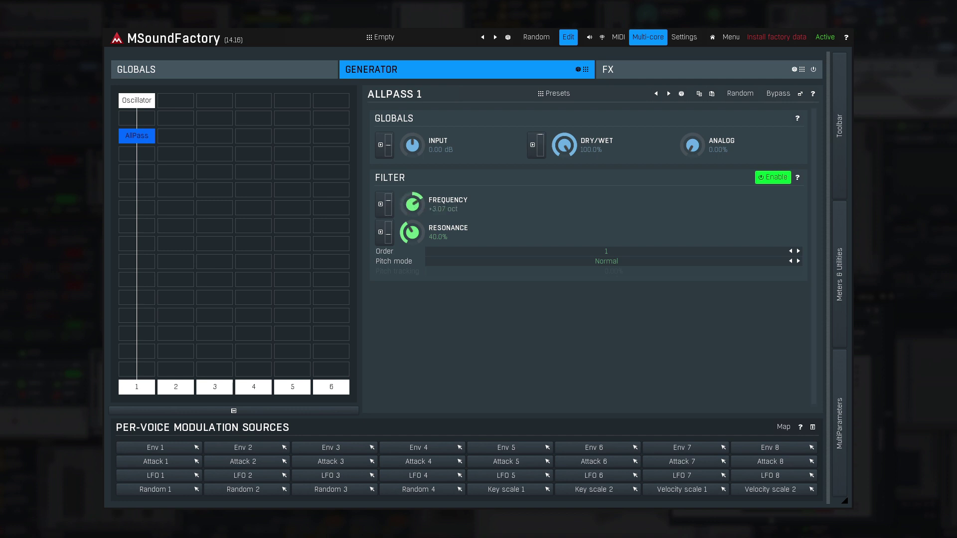
pyautogui.doubleClick(412, 204)
# Step: Assign LFO 1 to modulate the AllPass frequency and set the LFO's rate to 30 Hz
pyautogui.click(381, 204)
pyautogui.click(152, 476)
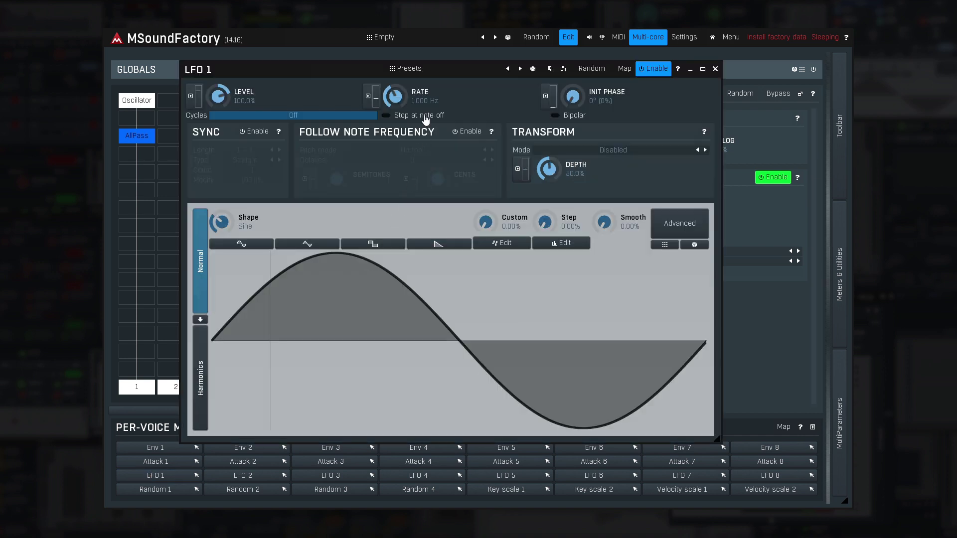
pyautogui.doubleClick(423, 101)
pyautogui.write('30')
pyautogui.press('Return')
pyautogui.click(715, 70)
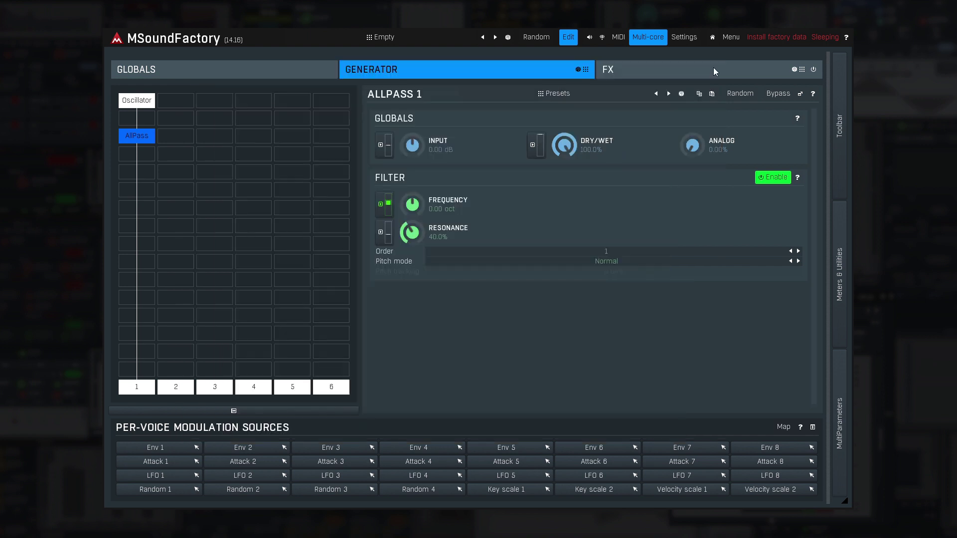
# Step: Set the depth of the AllPass frequency modulation to 4%
pyautogui.click(382, 212)
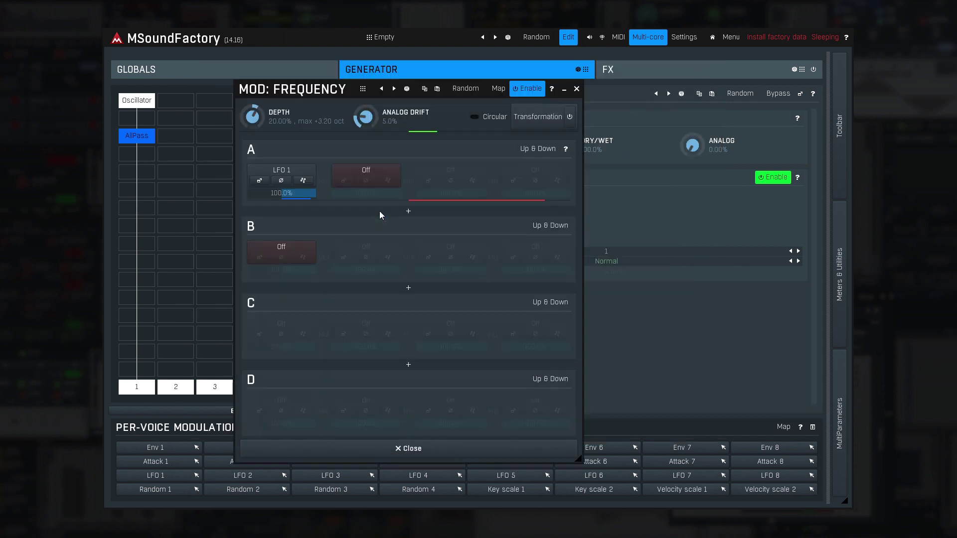
pyautogui.doubleClick(274, 121)
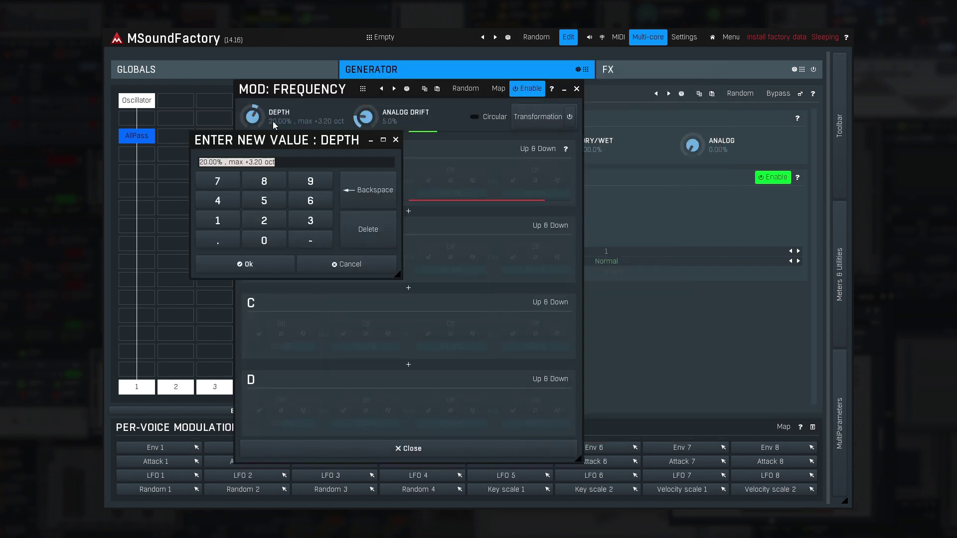
pyautogui.write('4')
pyautogui.press('Return')
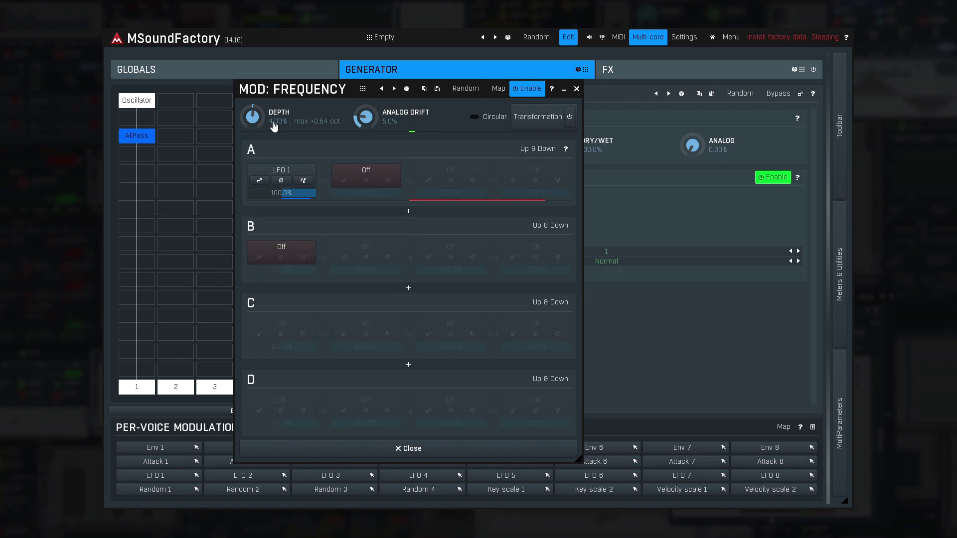
pyautogui.click(299, 442)
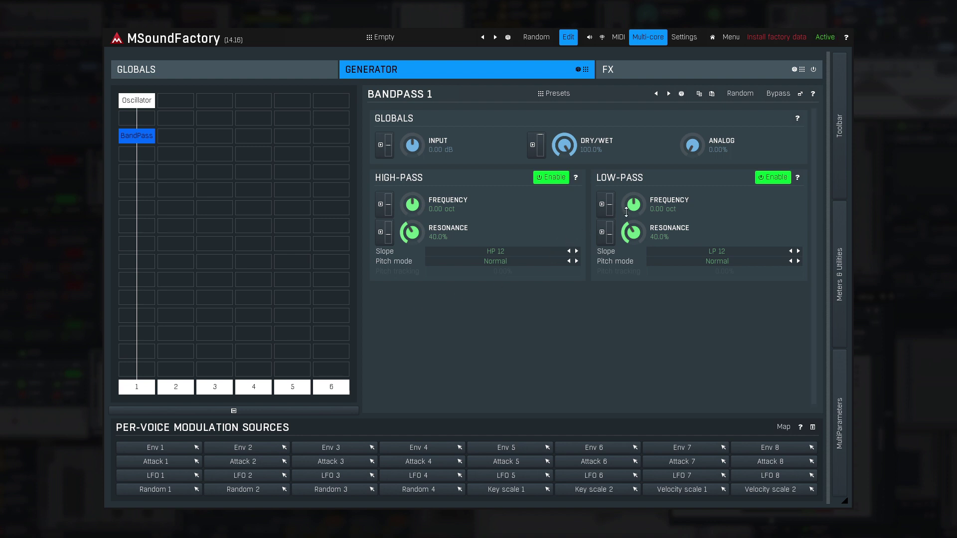
# Step: Try sweeping both BandPass frequencies, disable the high-pass section, and set the low-pass frequency to about +2.69 oct
pyautogui.moveTo(628, 208); pyautogui.dragTo(628, 179)
pyautogui.moveTo(413, 204)
pyautogui.mouseDown()
pyautogui.moveTo(413, 184)
pyautogui.moveTo(413, 200)
pyautogui.mouseUp()
pyautogui.click(550, 180)
pyautogui.moveTo(634, 204); pyautogui.dragTo(634, 216)
# Step: Set the low-pass slope to LP 48, sweep the low-pass frequency, and switch the slope to LP 120
pyautogui.click(695, 253)
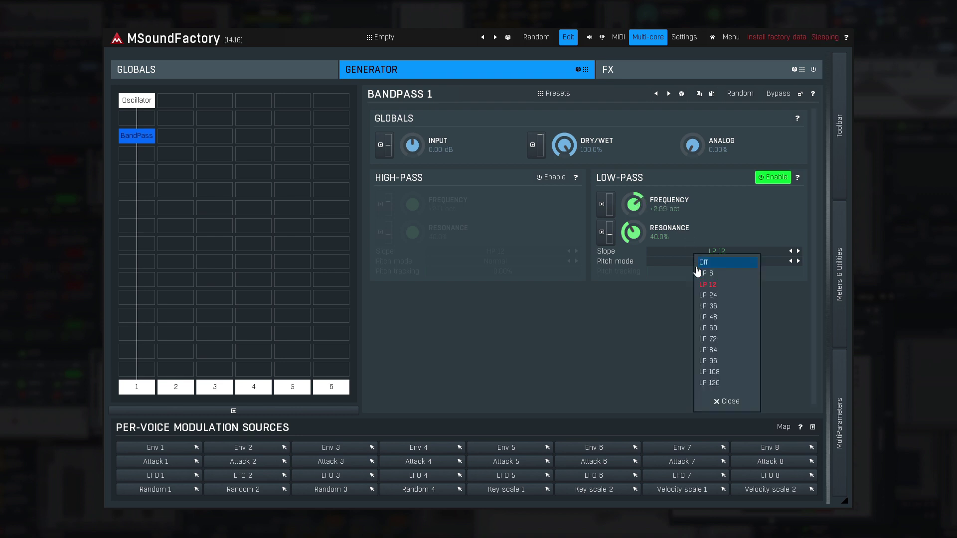
pyautogui.click(707, 318)
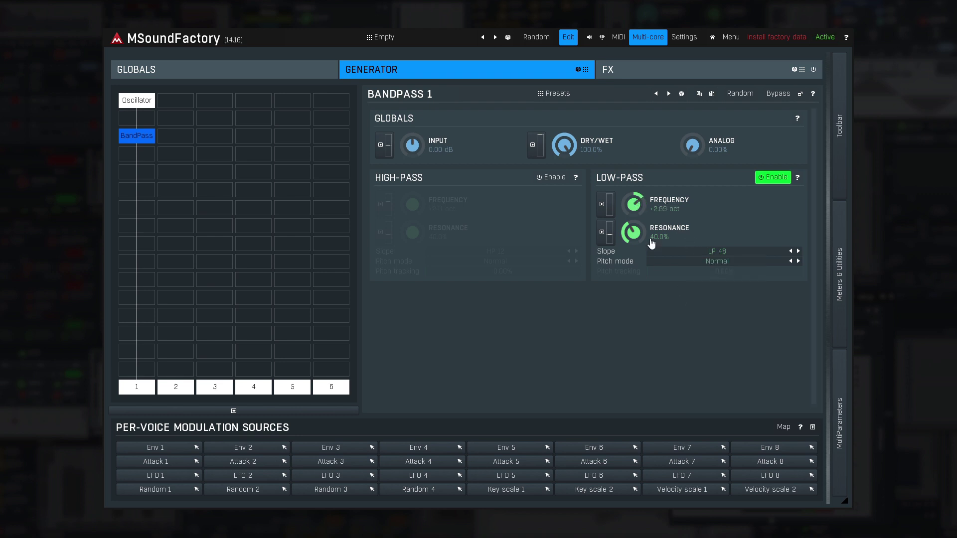
pyautogui.moveTo(634, 204)
pyautogui.mouseDown()
pyautogui.moveTo(633, 228)
pyautogui.moveTo(634, 198)
pyautogui.mouseUp()
pyautogui.click(696, 252)
pyautogui.click(719, 383)
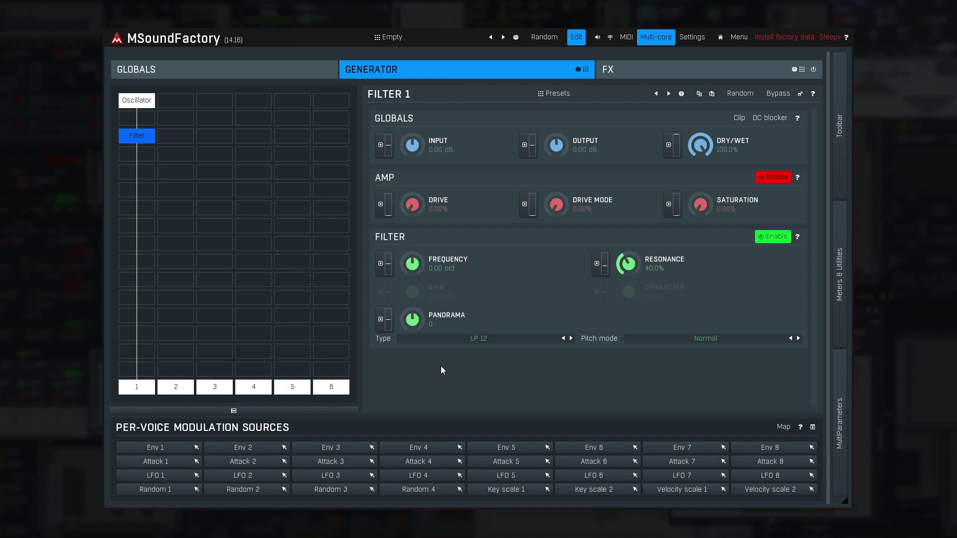
# Step: Review the Filter module's types, then adjust the LP 12 filter's frequency to about +1.92 oct, resonance to 100.0%, and try its saturation
pyautogui.click(468, 339)
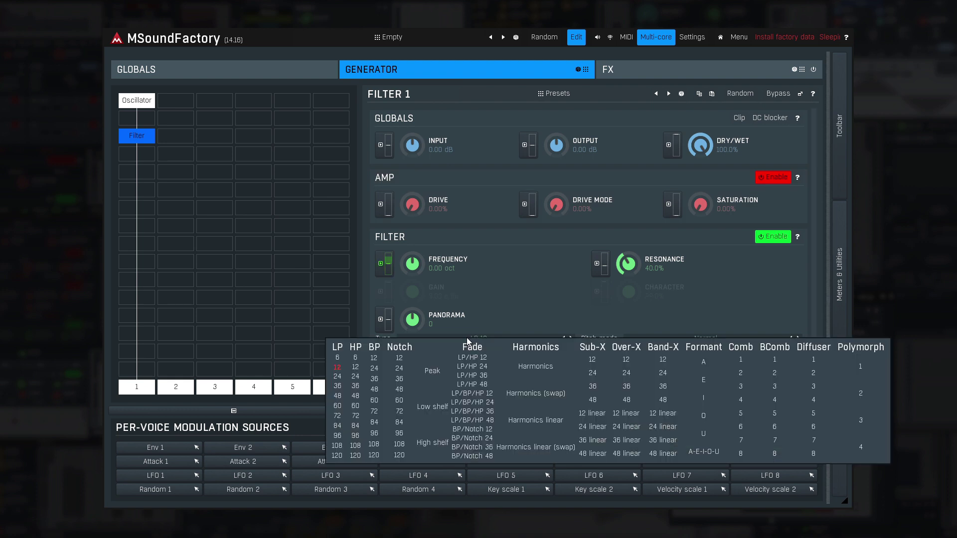
pyautogui.click(441, 367)
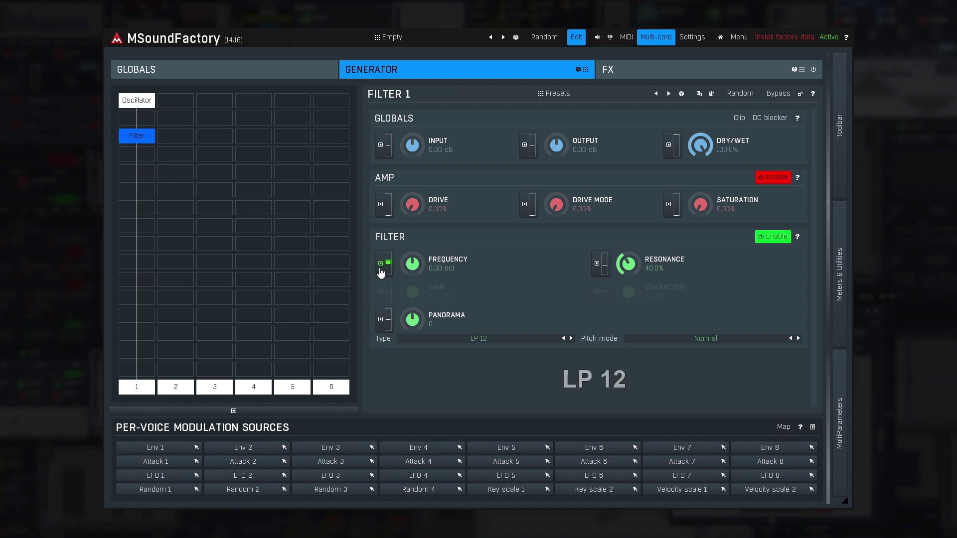
pyautogui.moveTo(412, 264); pyautogui.dragTo(413, 225)
pyautogui.moveTo(628, 264); pyautogui.dragTo(628, 234)
pyautogui.moveTo(427, 270)
pyautogui.mouseDown()
pyautogui.moveTo(427, 285)
pyautogui.moveTo(414, 266)
pyautogui.mouseUp()
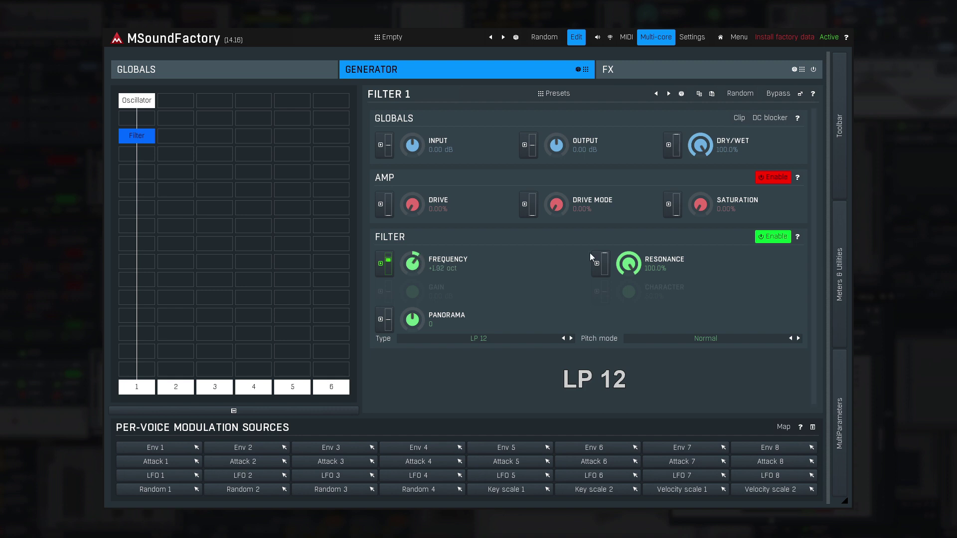
pyautogui.moveTo(701, 205)
pyautogui.mouseDown()
pyautogui.moveTo(701, 182)
pyautogui.moveTo(700, 204)
pyautogui.mouseUp()
# Step: Switch the filter type to Harmonics and try adjusting its gain, character and frequency
pyautogui.click(523, 378)
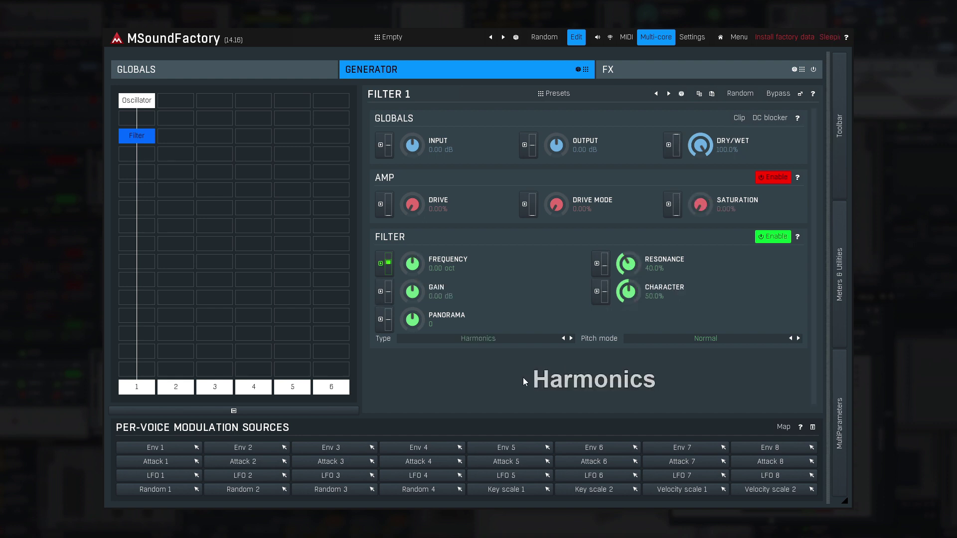
pyautogui.moveTo(413, 293); pyautogui.dragTo(413, 267)
pyautogui.moveTo(616, 291); pyautogui.dragTo(629, 259)
pyautogui.moveTo(413, 264)
pyautogui.mouseDown()
pyautogui.moveTo(413, 252)
pyautogui.moveTo(413, 285)
pyautogui.moveTo(417, 266)
pyautogui.mouseUp()
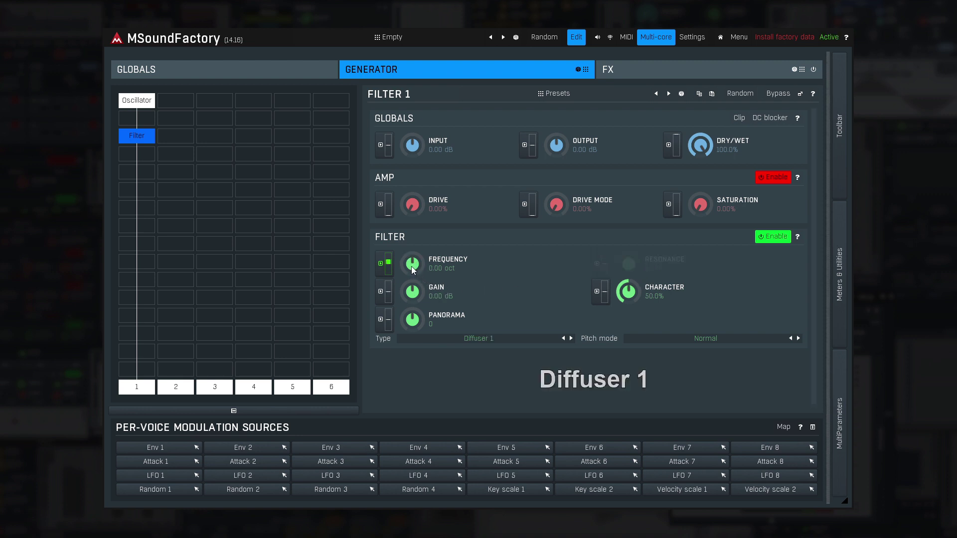
# Step: Sweep the Diffuser 1 filter's frequency to about -0.96 oct and adjust its character to about 86.8%
pyautogui.moveTo(413, 270); pyautogui.dragTo(413, 262)
pyautogui.moveTo(413, 250)
pyautogui.mouseDown()
pyautogui.moveTo(413, 292)
pyautogui.moveTo(417, 266)
pyautogui.mouseUp()
pyautogui.moveTo(628, 292); pyautogui.dragTo(628, 286)
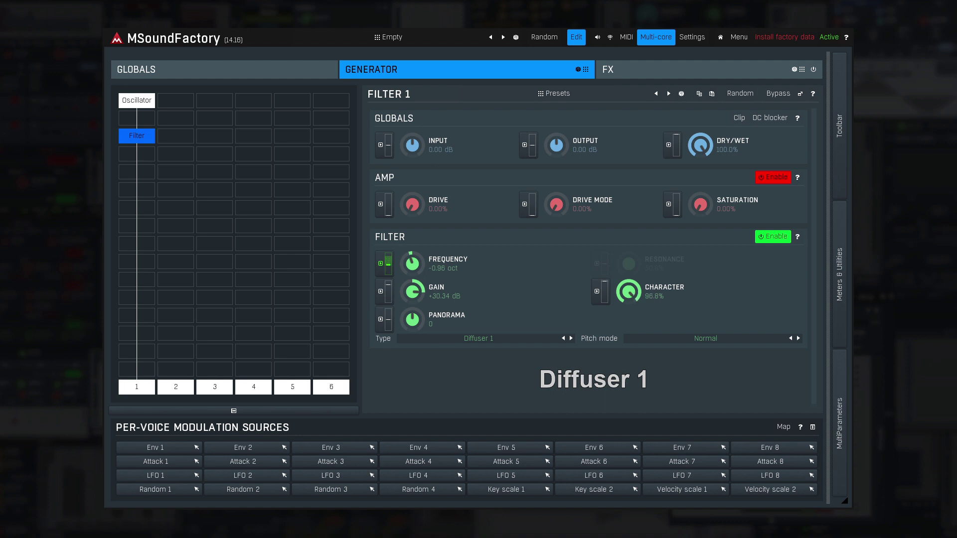
pyautogui.moveTo(628, 285); pyautogui.dragTo(628, 287)
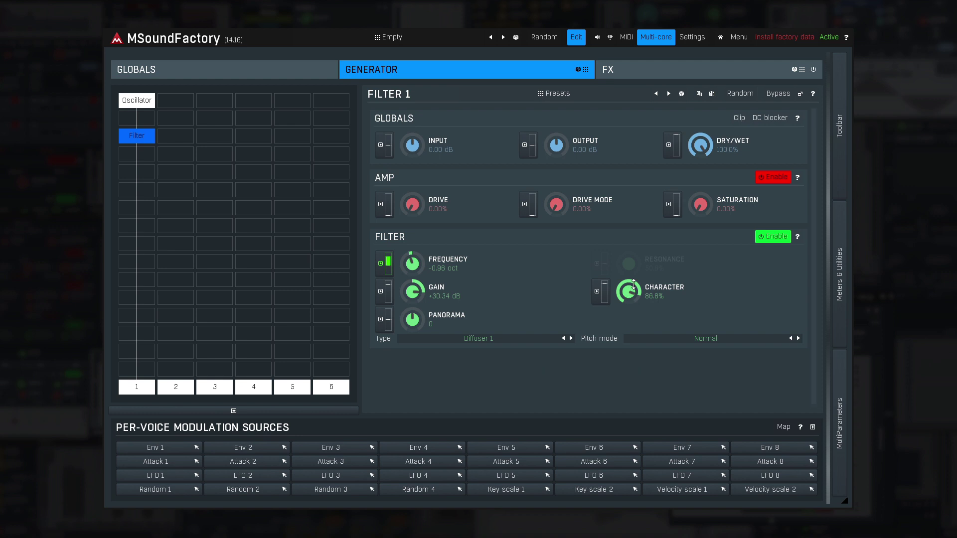
pyautogui.hotkey('ctrl', 'z')
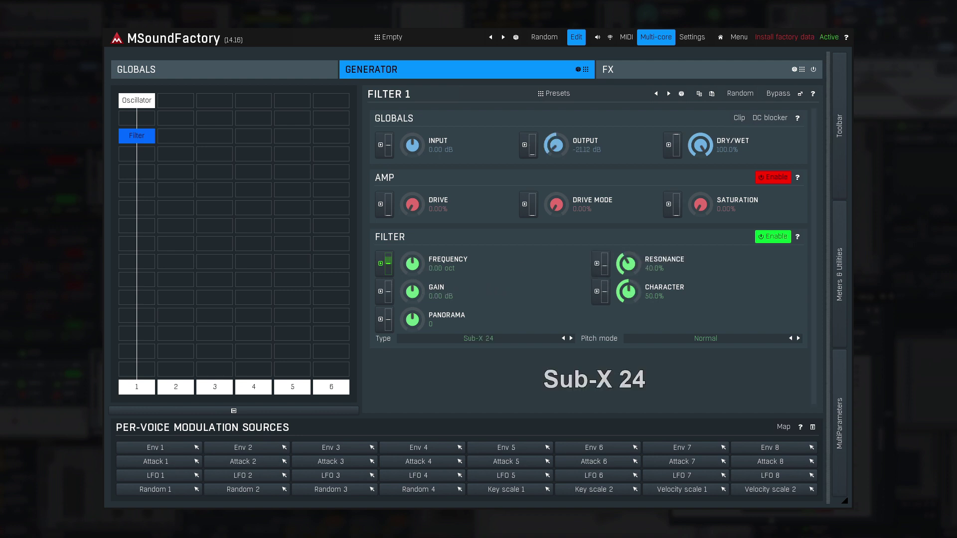
# Step: Set the Sub-X 24 filter's gain to about +41.86 dB, character to about 94.8%, and resonance to about 5.2%
pyautogui.moveTo(412, 291); pyautogui.dragTo(413, 268)
pyautogui.moveTo(631, 294); pyautogui.dragTo(632, 245)
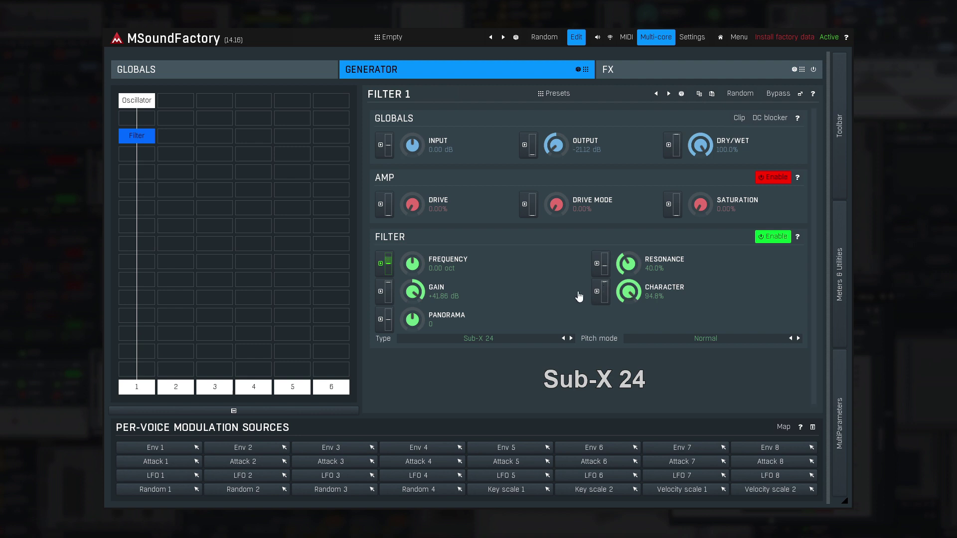
pyautogui.moveTo(628, 264); pyautogui.dragTo(628, 298)
# Step: Raise the Sub-X 24 filter's saturation to about 80.0% and try sweeping its resonance and frequency
pyautogui.moveTo(701, 204); pyautogui.dragTo(700, 146)
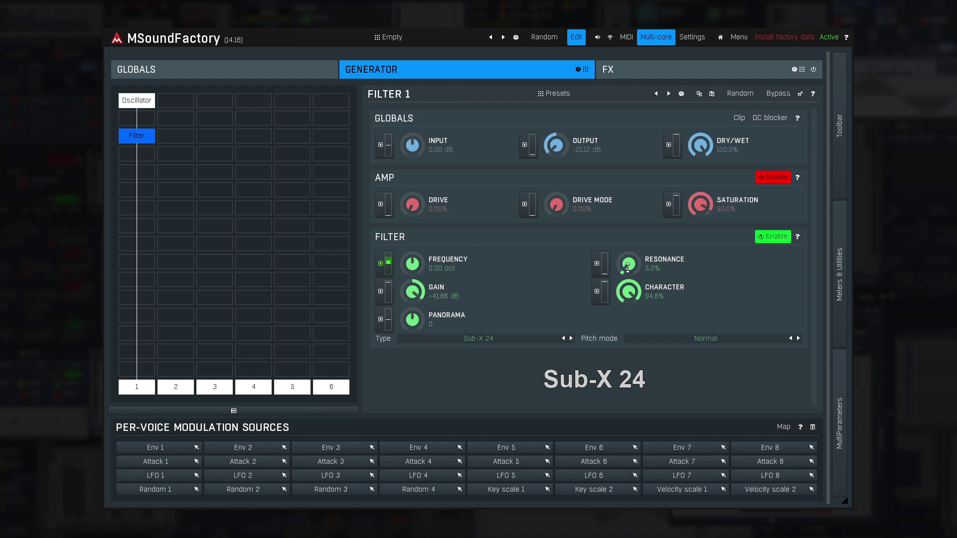
pyautogui.moveTo(628, 264); pyautogui.dragTo(628, 235)
pyautogui.moveTo(414, 264); pyautogui.dragTo(415, 239)
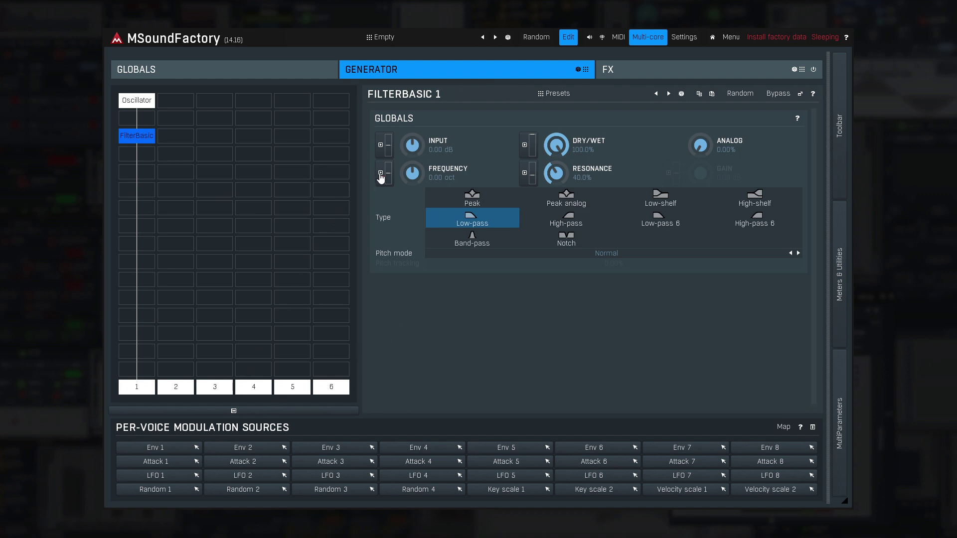
# Step: Lower the global gain to about -22.86 dB and turn on the Limiter
pyautogui.click(288, 75)
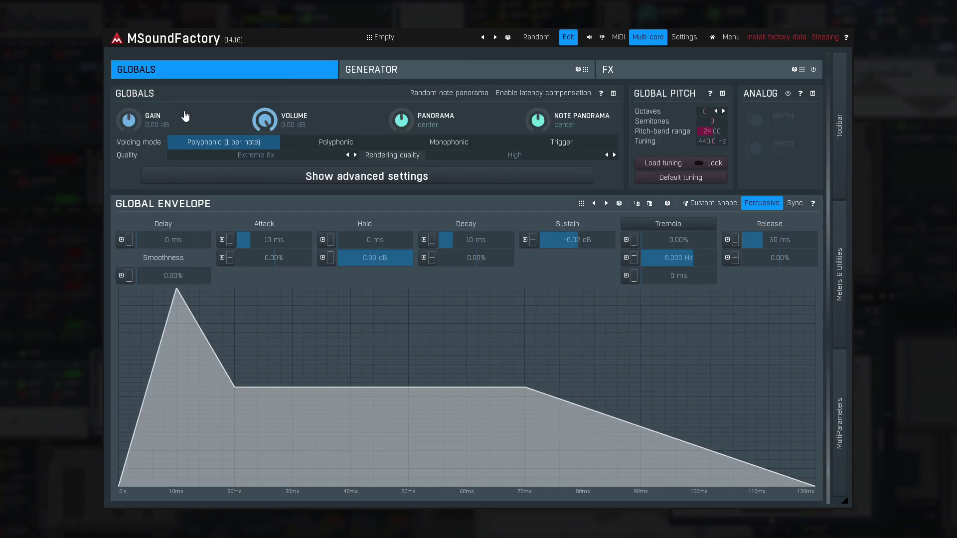
pyautogui.moveTo(132, 120); pyautogui.dragTo(132, 162)
pyautogui.click(840, 120)
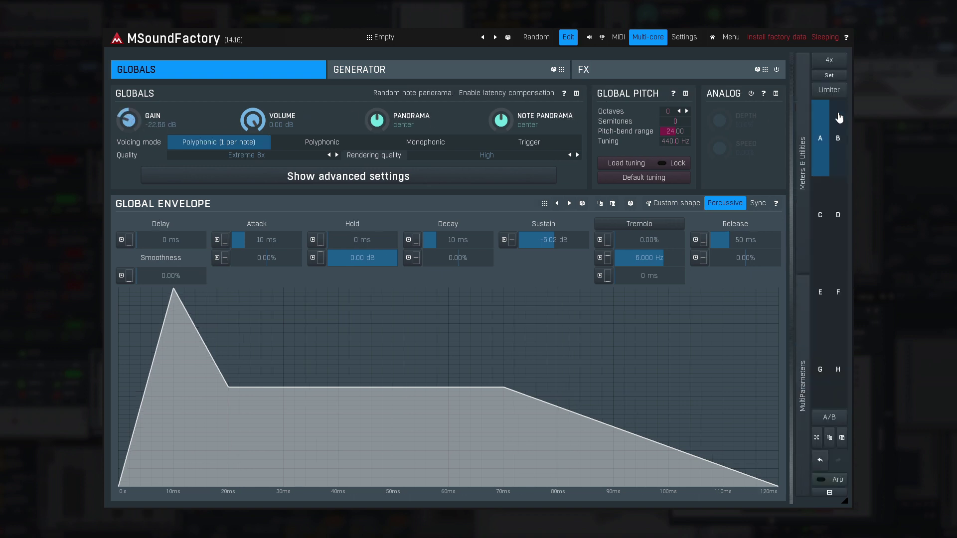
pyautogui.click(836, 92)
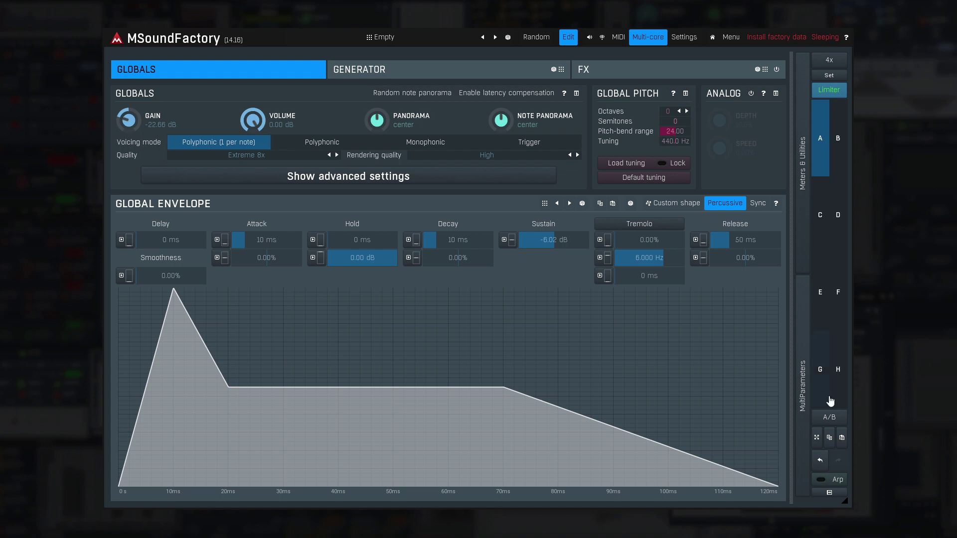
pyautogui.click(832, 494)
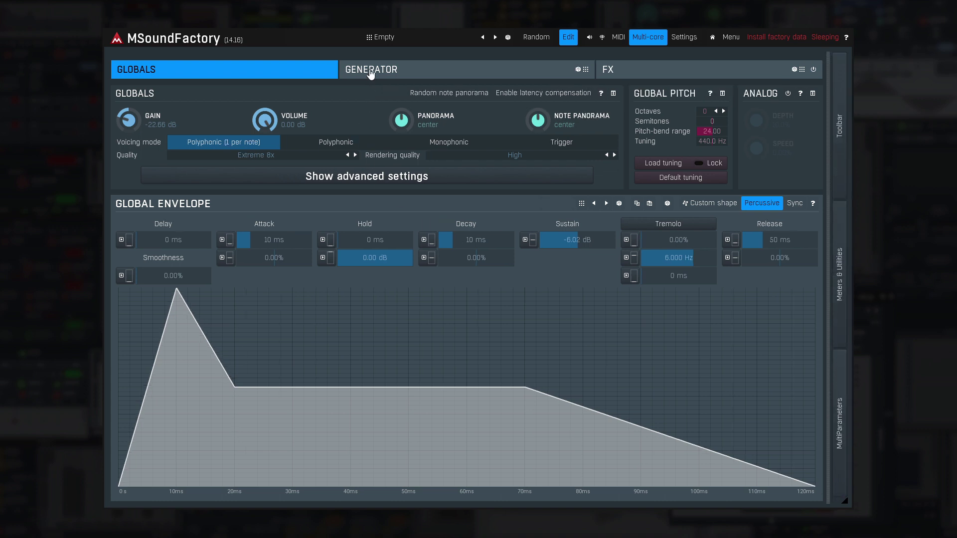
# Step: Return to the generator and raise LFO 1's rate to about 454.5 Hz to modulate the FilterBasic frequency
pyautogui.click(370, 72)
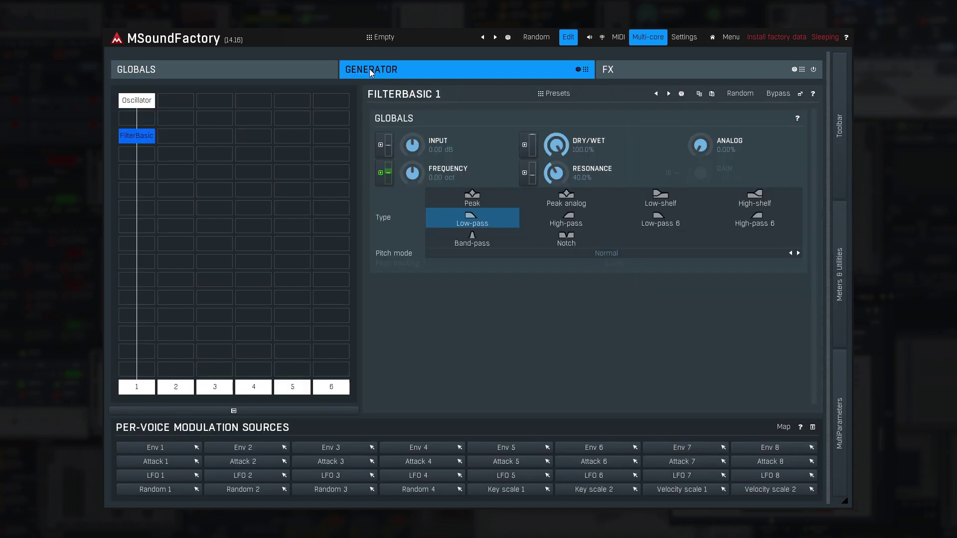
pyautogui.click(160, 477)
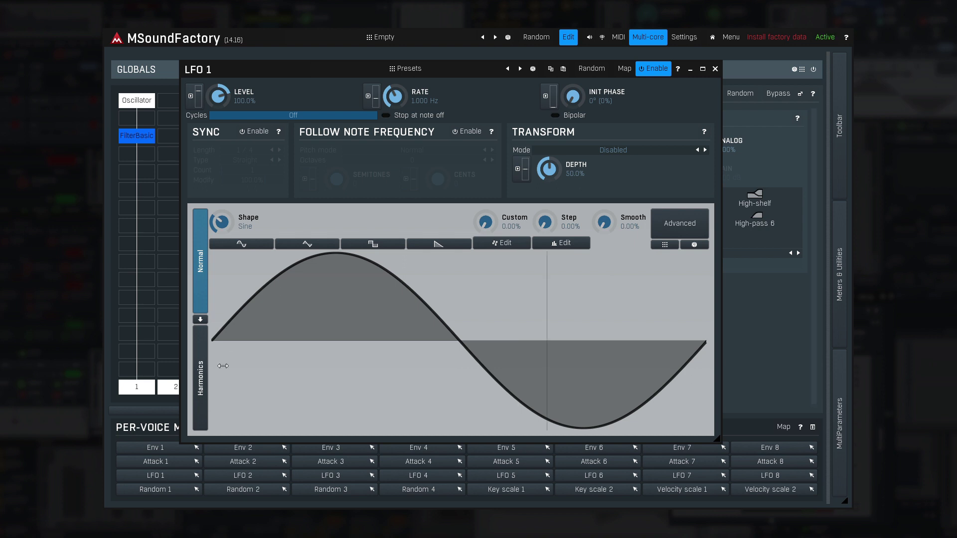
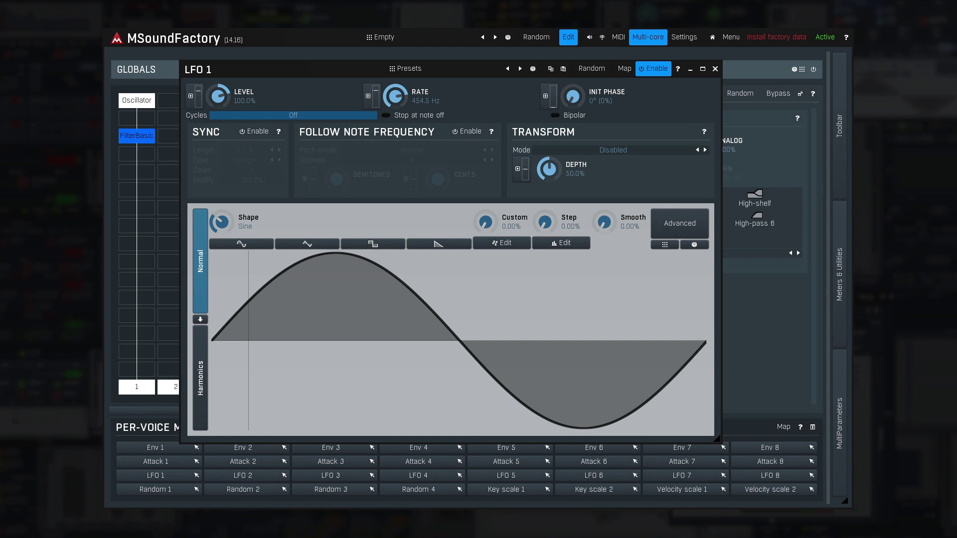
pyautogui.press('Escape')
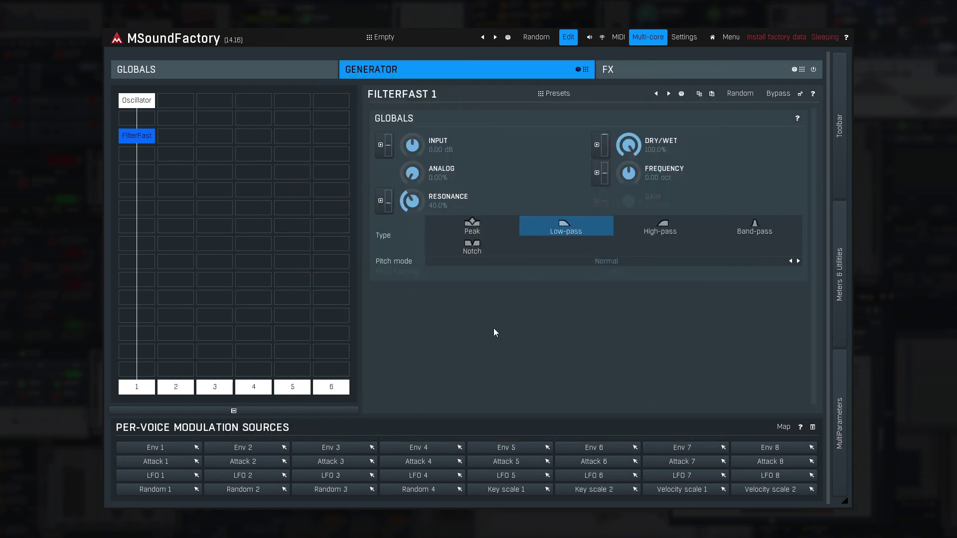
# Step: Assign LFO 1 to modulate the FilterFast frequency and try sweeping the LFO's rate
pyautogui.moveTo(198, 480); pyautogui.dragTo(597, 180)
pyautogui.click(172, 475)
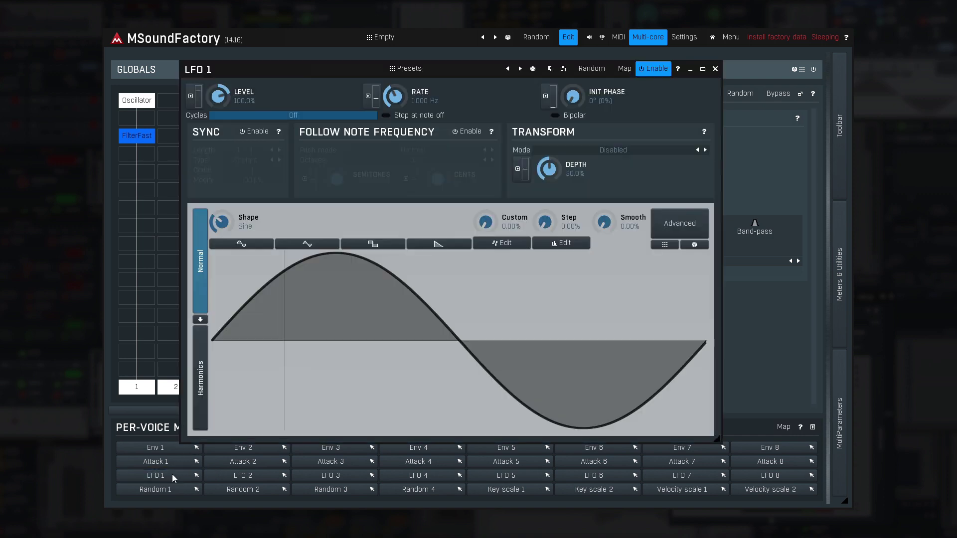
pyautogui.moveTo(395, 96)
pyautogui.mouseDown()
pyautogui.moveTo(395, 38)
pyautogui.moveTo(394, 96)
pyautogui.mouseUp()
pyautogui.press('Escape')
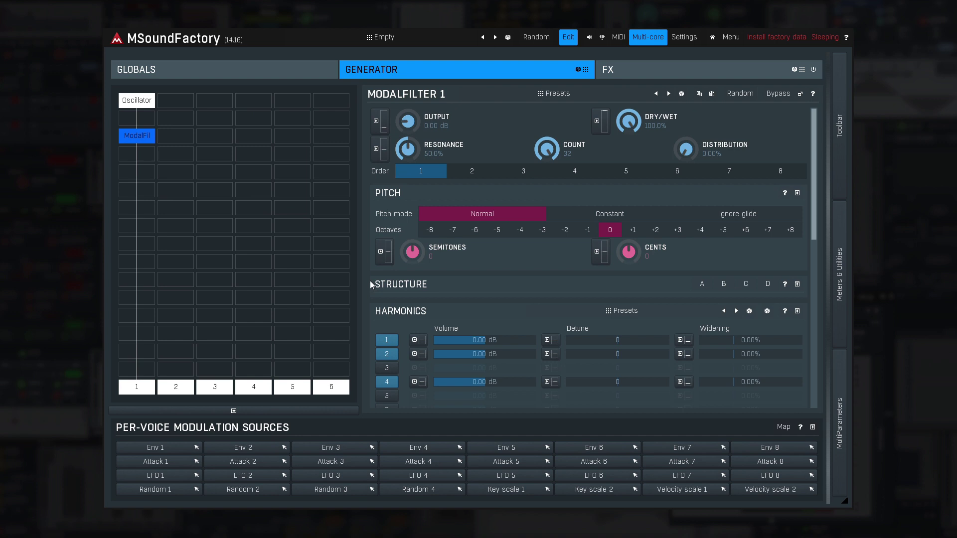
# Step: Insert a NoiseGenerator set to Pink noise between the oscillator and ModalFilter, and reopen the ModalFilter settings
pyautogui.doubleClick(149, 123)
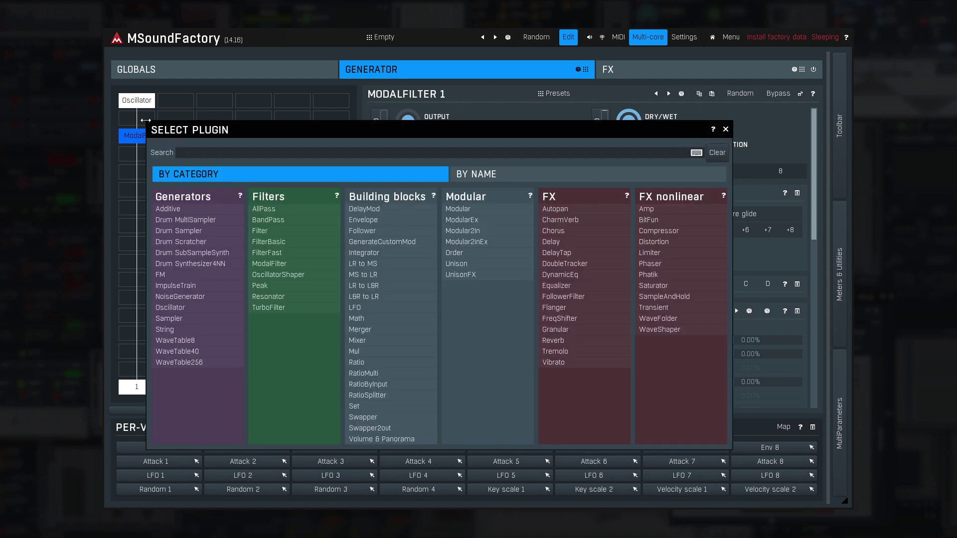
pyautogui.click(180, 297)
pyautogui.click(467, 118)
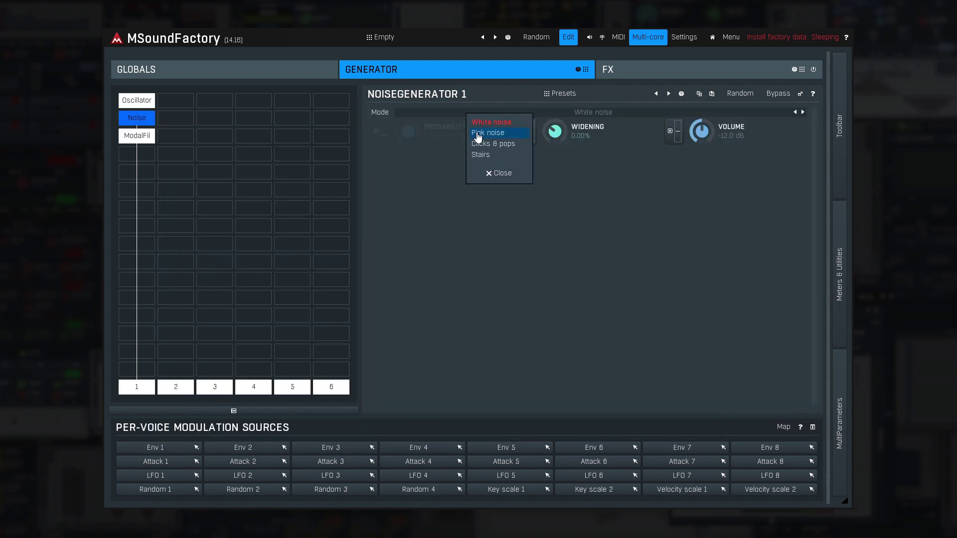
pyautogui.click(475, 134)
pyautogui.click(148, 139)
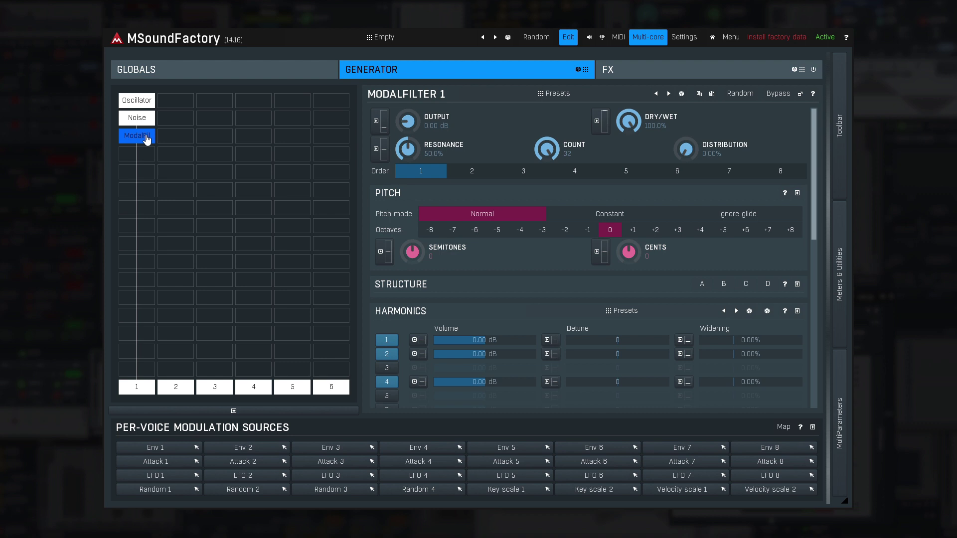
# Step: Enable harmonics 12, 15, 20, 27, 30 and 31 in the ModalFilter's Harmonics section
pyautogui.moveTo(814, 195); pyautogui.dragTo(812, 302)
pyautogui.click(386, 272)
pyautogui.click(387, 314)
pyautogui.click(387, 384)
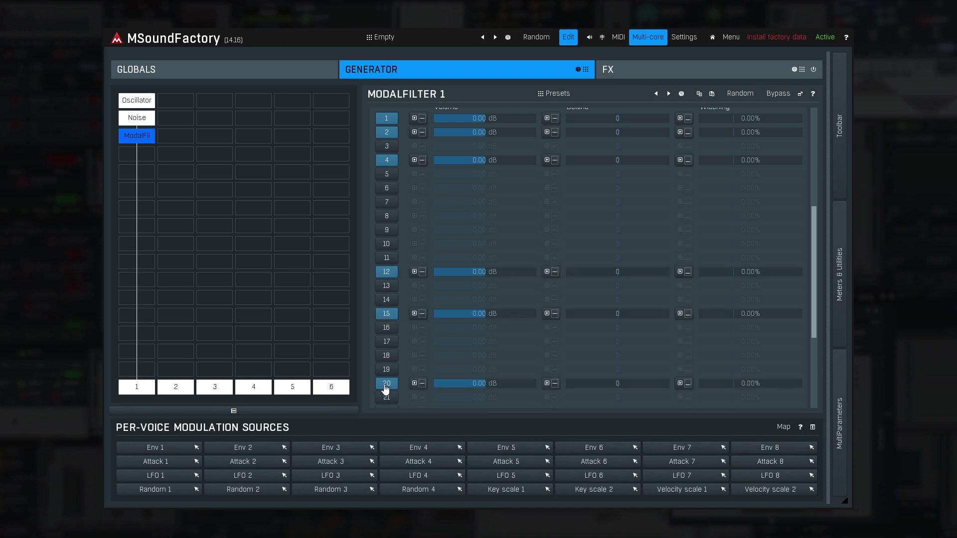
pyautogui.moveTo(815, 314); pyautogui.dragTo(811, 381)
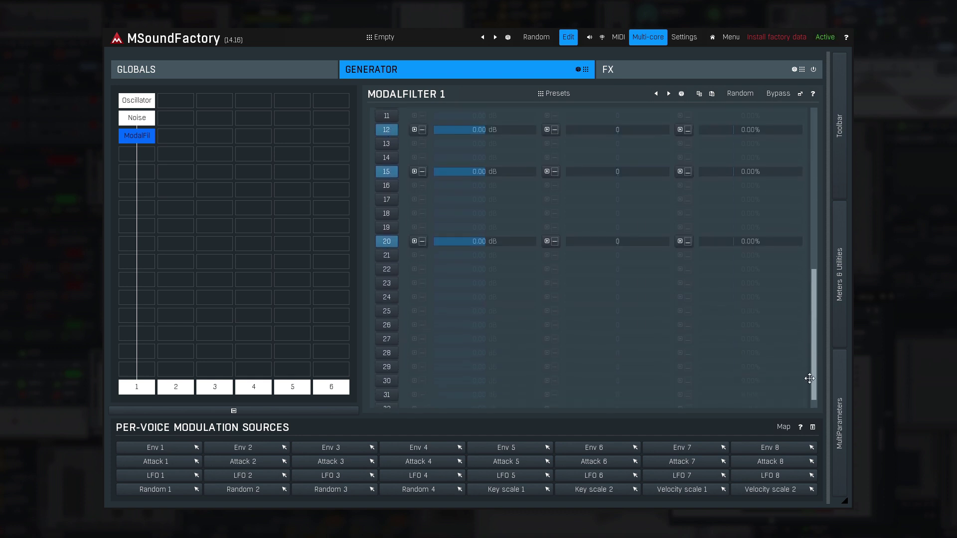
pyautogui.click(387, 383)
pyautogui.click(387, 368)
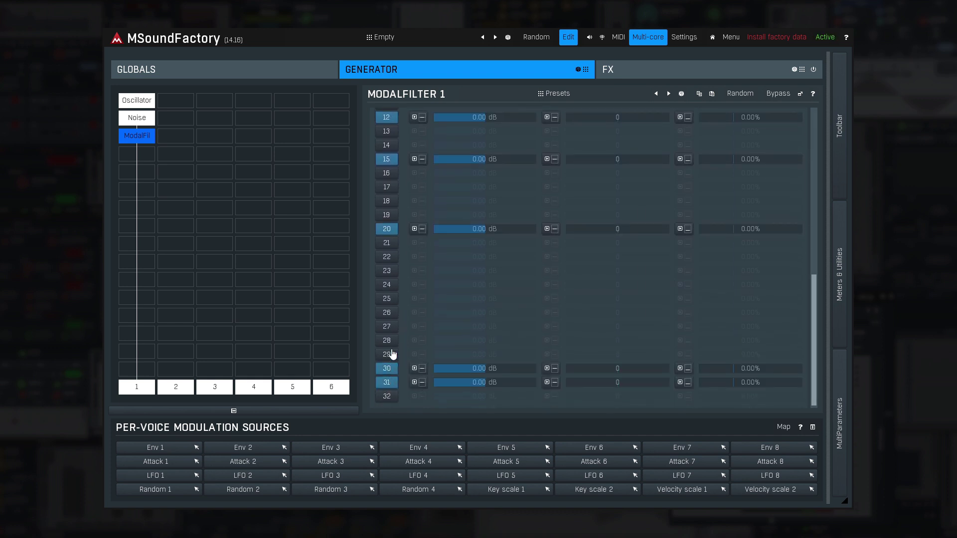
pyautogui.click(387, 327)
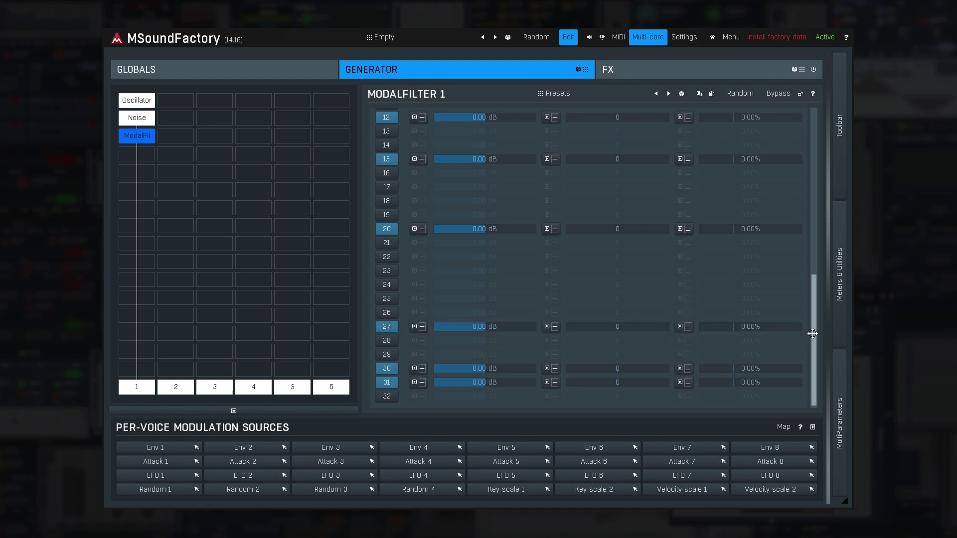
# Step: Expand the ModalFilter's Structure section and load the Odd Saw preset into harmonic structure A
pyautogui.moveTo(814, 334); pyautogui.dragTo(824, 151)
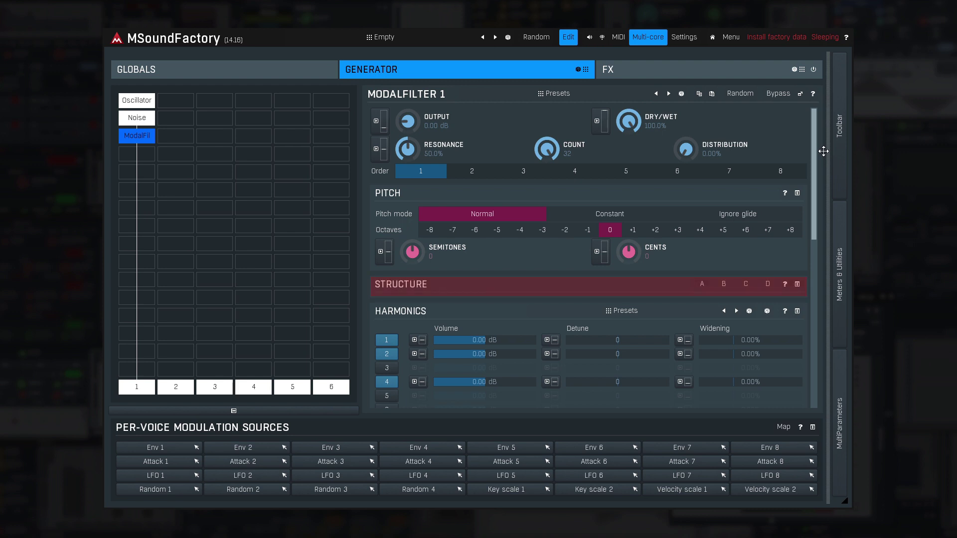
pyautogui.click(798, 284)
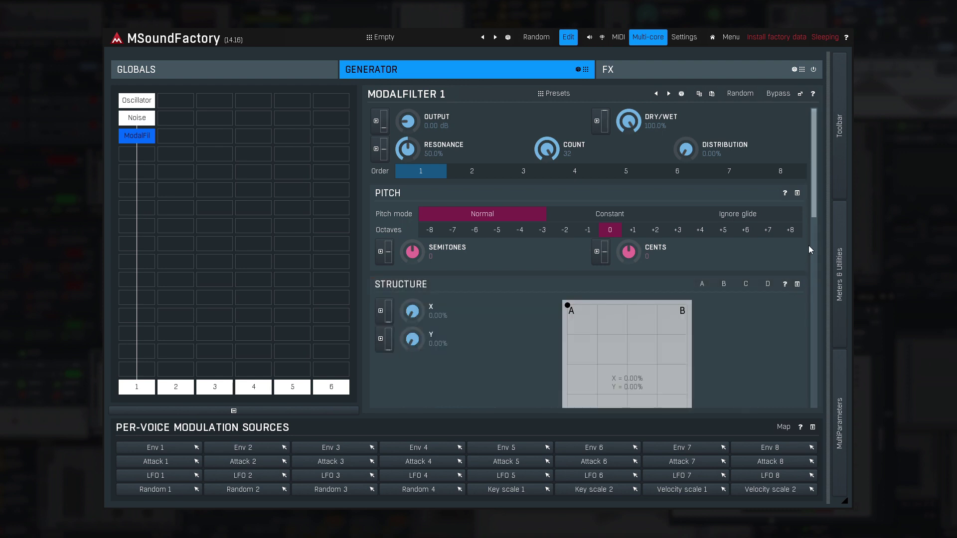
pyautogui.moveTo(811, 211); pyautogui.dragTo(814, 254)
pyautogui.click(703, 171)
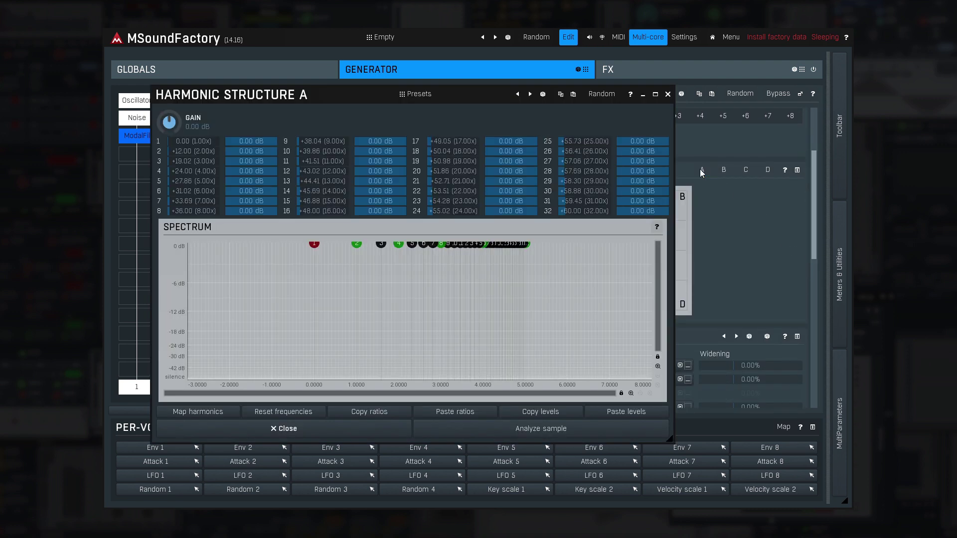
pyautogui.click(418, 94)
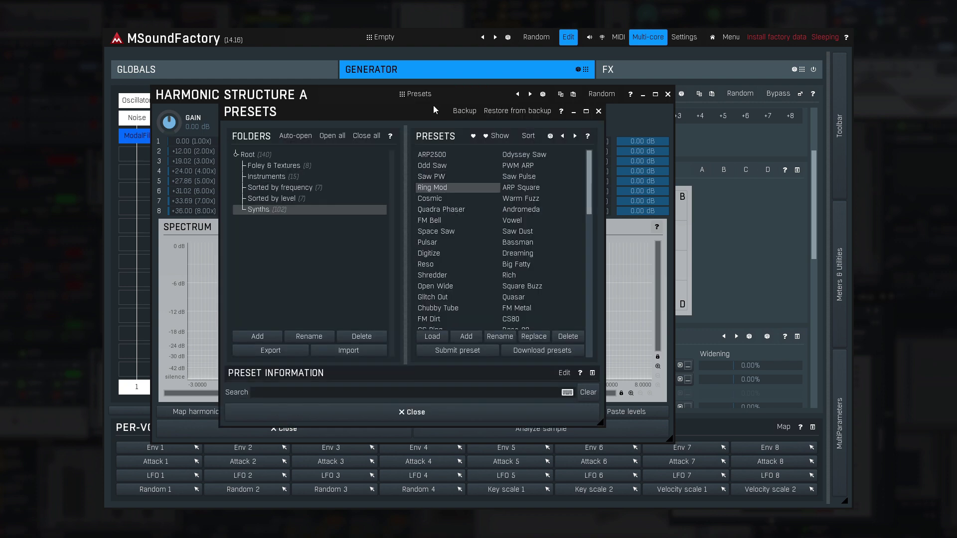
pyautogui.click(428, 166)
pyautogui.click(395, 416)
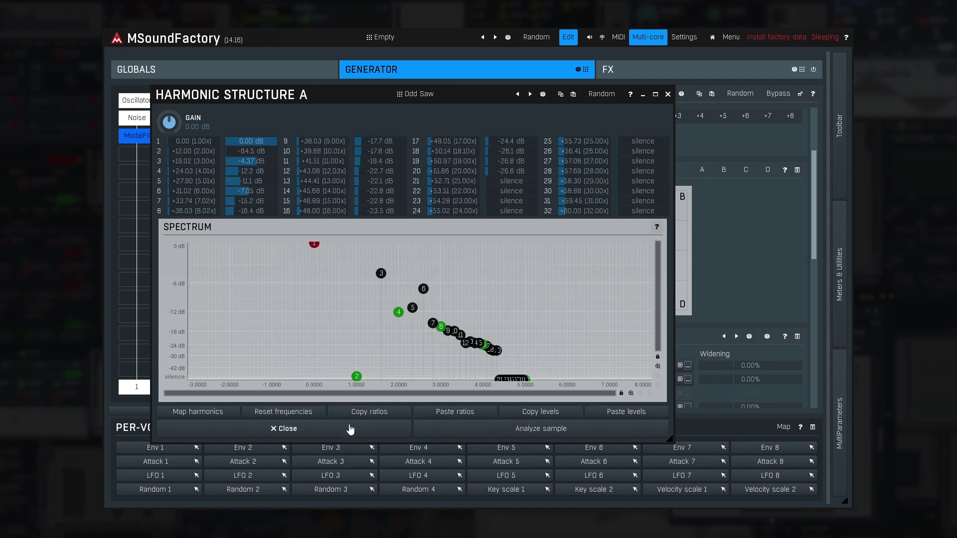
pyautogui.click(349, 428)
# Step: Load the Saw Pulse preset into the ModalFilter's harmonic structure B
pyautogui.click(724, 170)
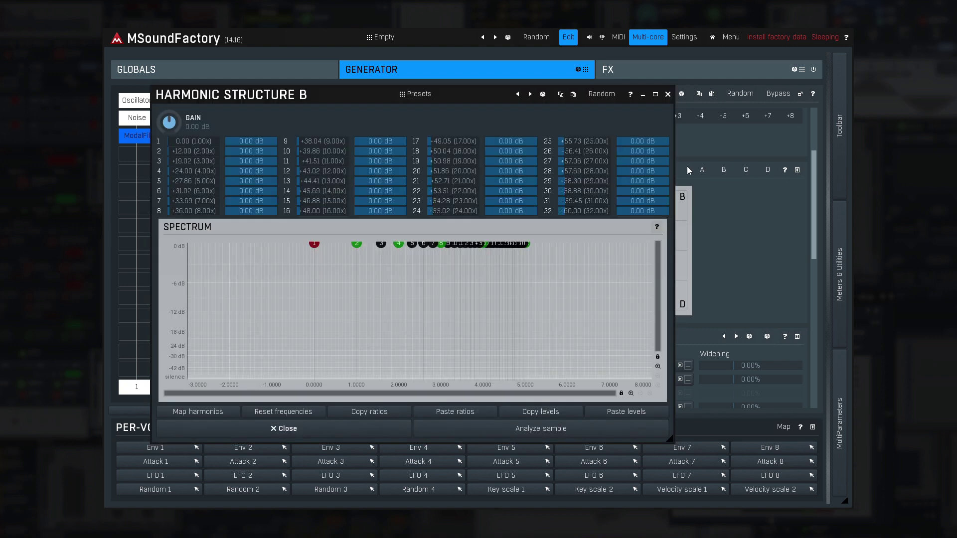
pyautogui.click(461, 95)
pyautogui.click(368, 412)
pyautogui.click(335, 430)
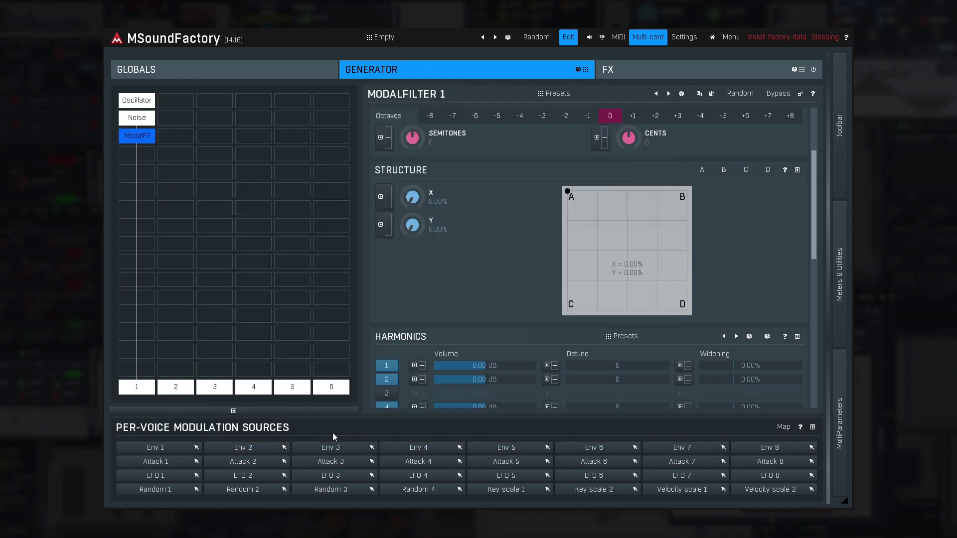
# Step: Load the Space Saw preset into the ModalFilter's harmonic structure C
pyautogui.click(746, 170)
pyautogui.click(459, 94)
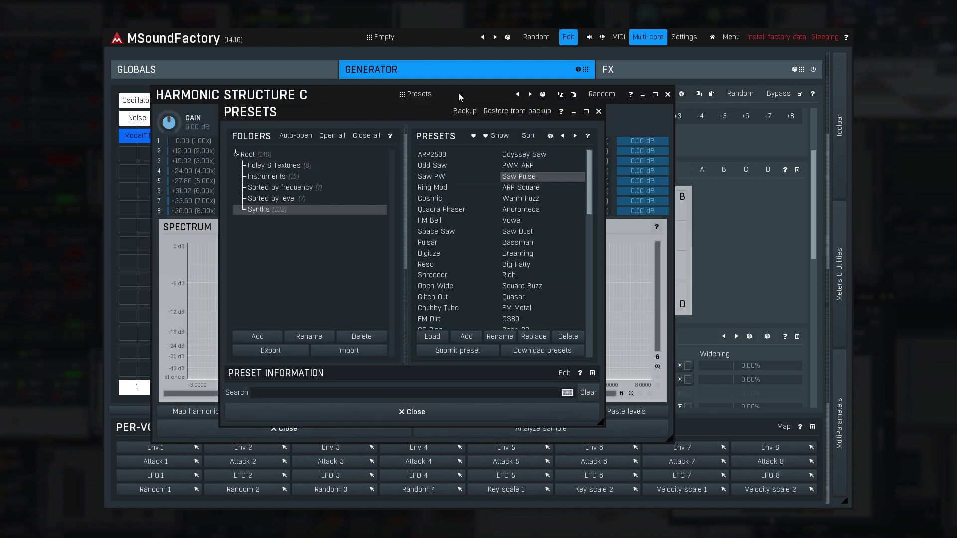
pyautogui.click(428, 228)
pyautogui.click(375, 414)
pyautogui.click(379, 429)
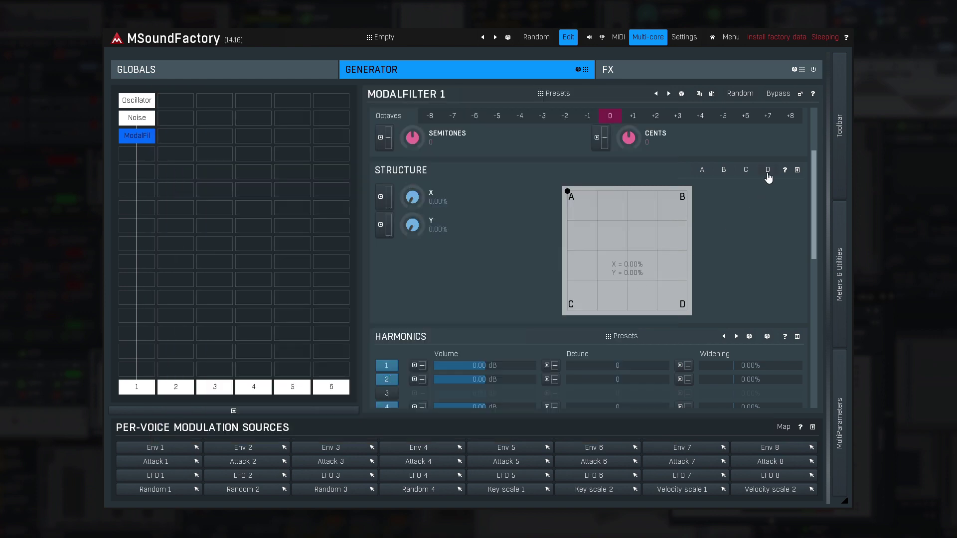
# Step: Load the Bassman preset into harmonic structure D and move the structure morphing point to about X 78.3%, Y 89.6%
pyautogui.click(768, 170)
pyautogui.click(483, 100)
pyautogui.click(517, 244)
pyautogui.click(423, 413)
pyautogui.click(359, 430)
pyautogui.moveTo(569, 191); pyautogui.dragTo(661, 298)
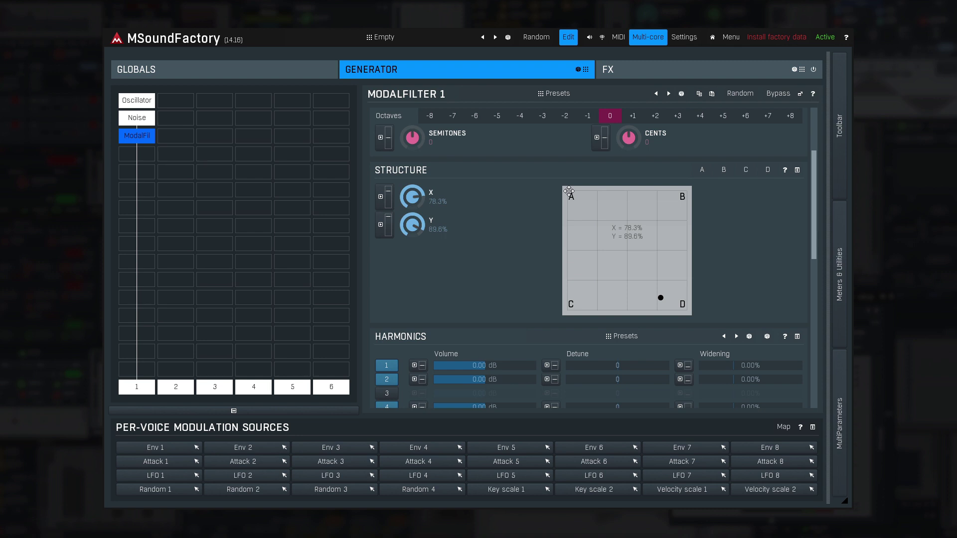
# Step: Try a Peak filter in place of the ModalFilter and delete it from the slot below the noise generator
pyautogui.hotkey('ctrl', 'z')
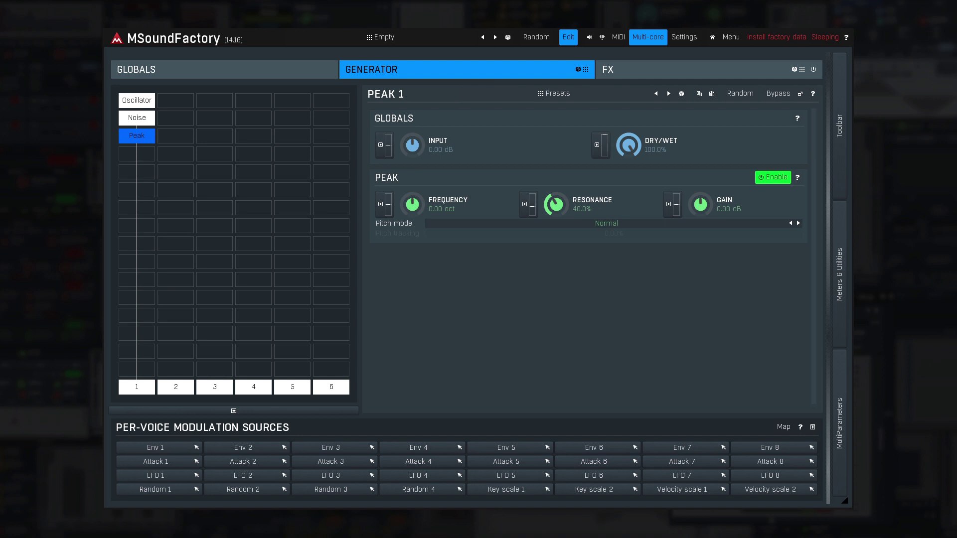
pyautogui.click(186, 122)
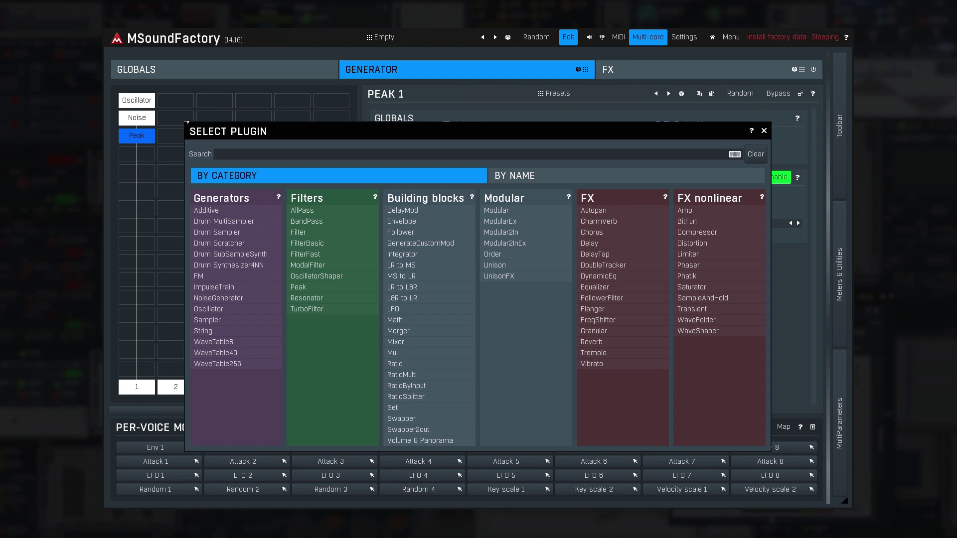
pyautogui.press('Escape')
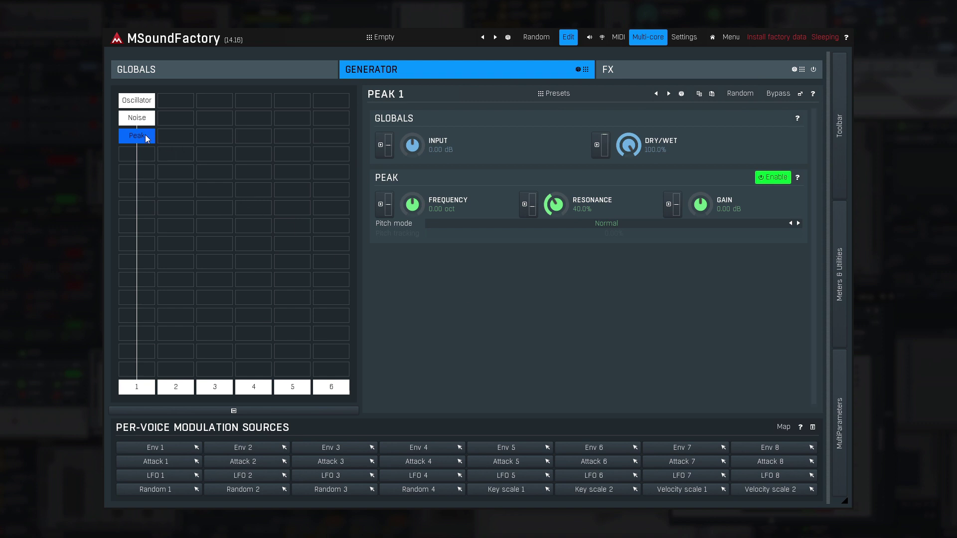
pyautogui.press('Delete')
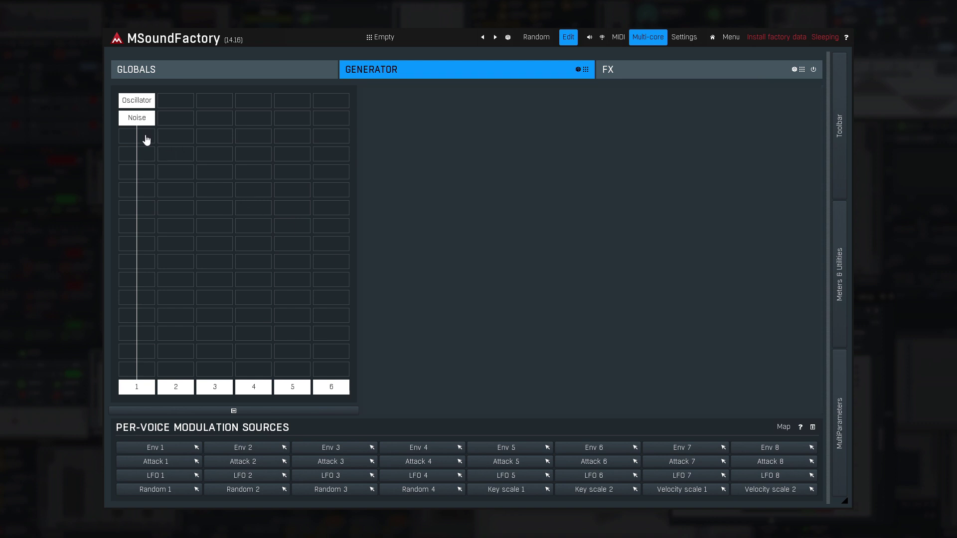
# Step: Lower the NoiseGenerator's volume to silence and apply full modulation depth to that volume
pyautogui.click(146, 119)
pyautogui.moveTo(702, 131); pyautogui.dragTo(702, 199)
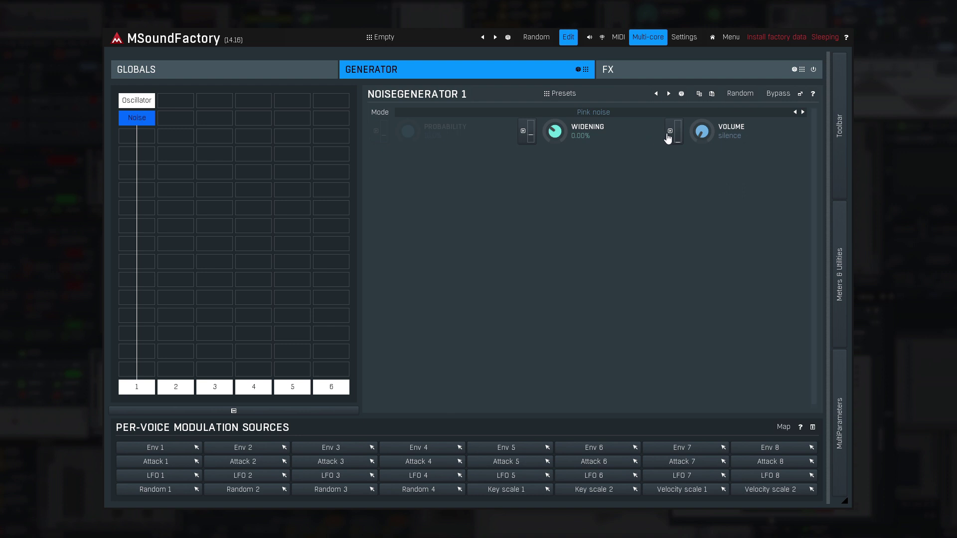
pyautogui.moveTo(668, 139); pyautogui.dragTo(668, 120)
# Step: Insert a Resonator filter below the noise generator and try adjusting its Feedback
pyautogui.click(144, 138)
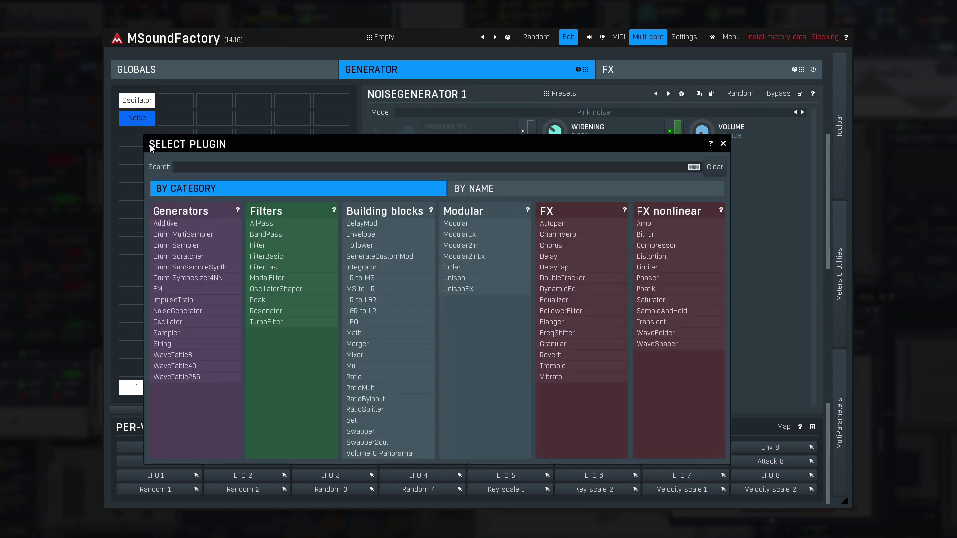
pyautogui.click(260, 313)
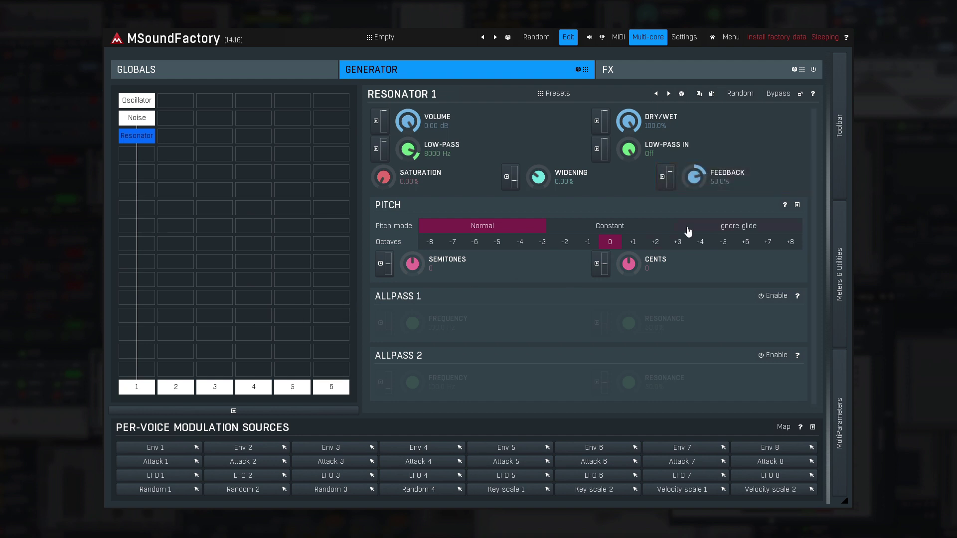
pyautogui.moveTo(692, 181)
pyautogui.mouseDown()
pyautogui.moveTo(693, 165)
pyautogui.moveTo(694, 181)
pyautogui.mouseUp()
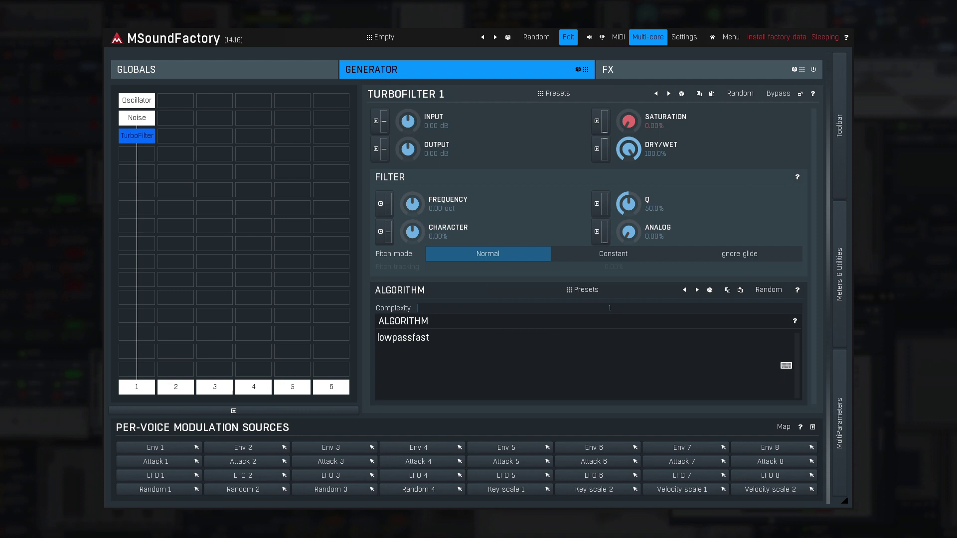
# Step: Clear the first generator column by deleting the TurboFilter, the noise generator and the oscillator
pyautogui.click(403, 337)
pyautogui.press('Delete')
pyautogui.click(137, 118)
pyautogui.press('Delete')
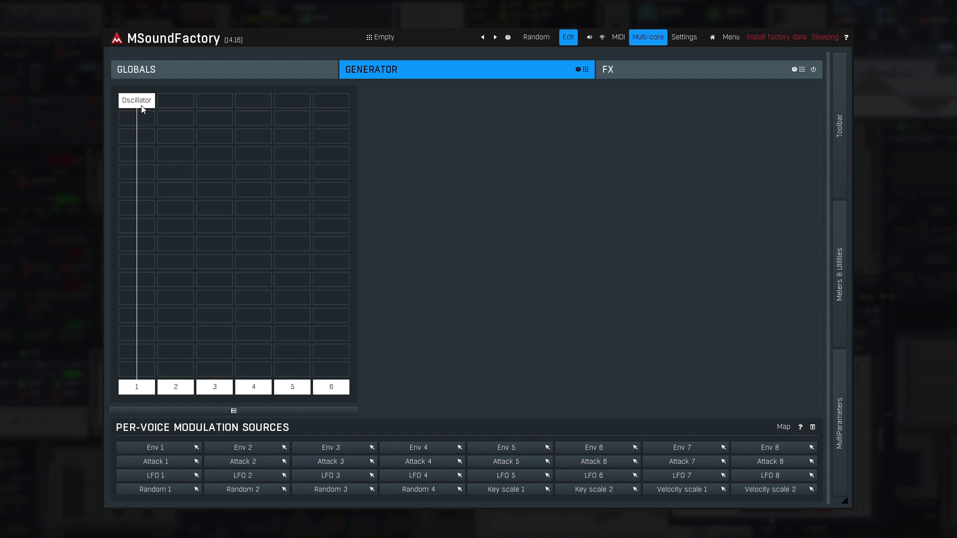
pyautogui.click(137, 100)
pyautogui.press('Delete')
# Step: Insert a WaveTable8 generator in the first slot and load its Sin-Tri-Saw wavetable preset
pyautogui.doubleClick(141, 104)
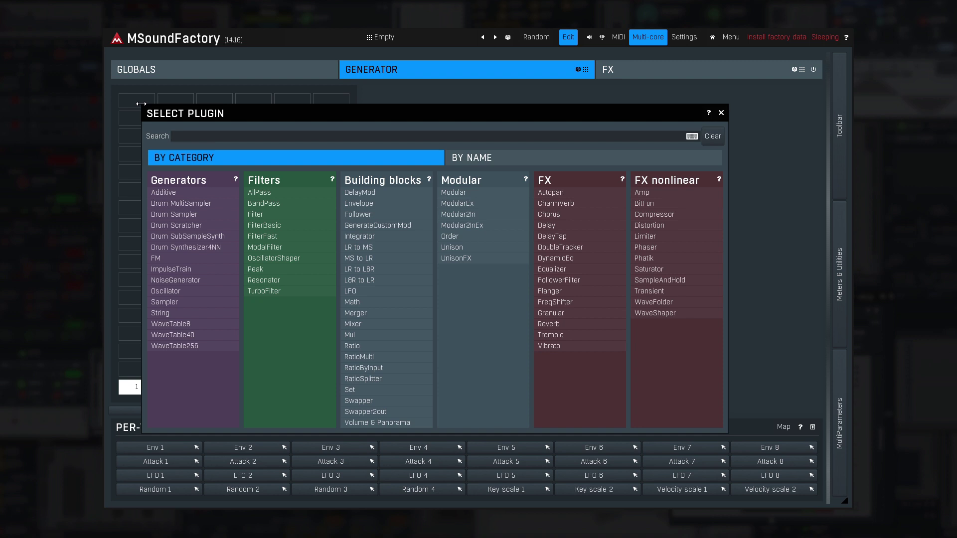
pyautogui.click(195, 324)
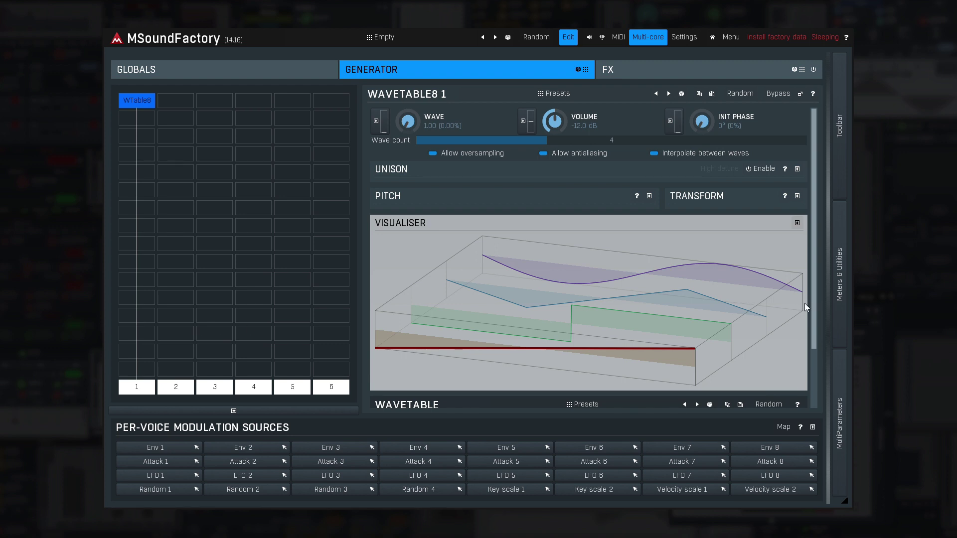
pyautogui.moveTo(814, 305); pyautogui.dragTo(814, 379)
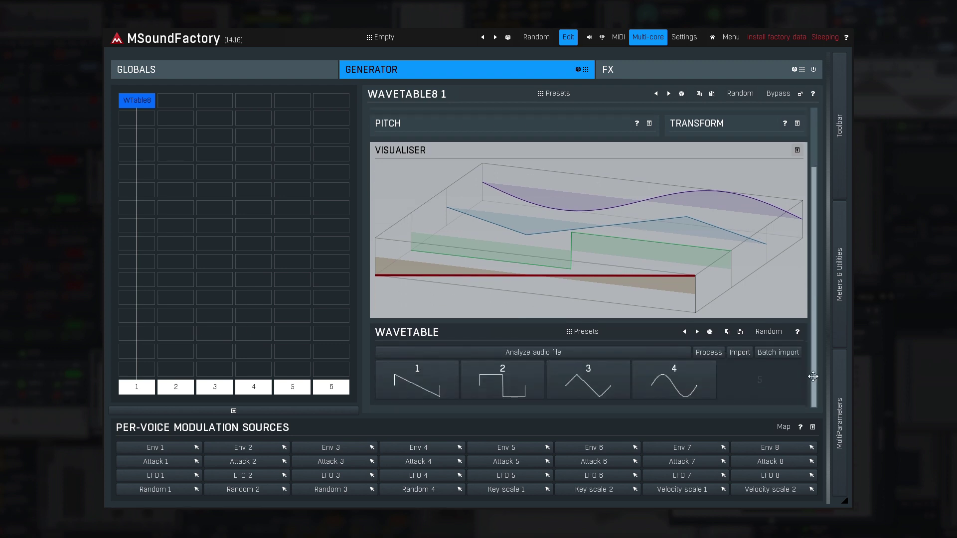
pyautogui.click(615, 335)
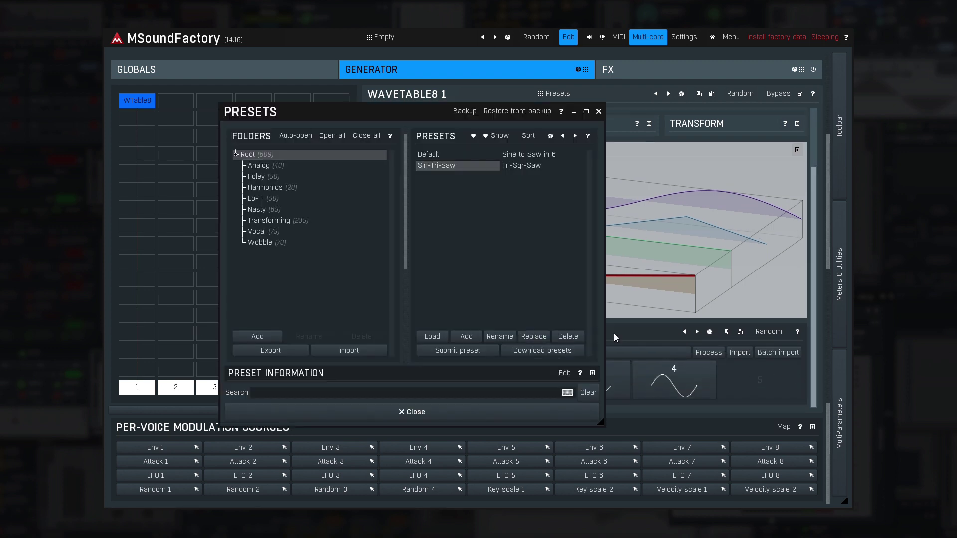
pyautogui.click(426, 165)
pyautogui.click(393, 412)
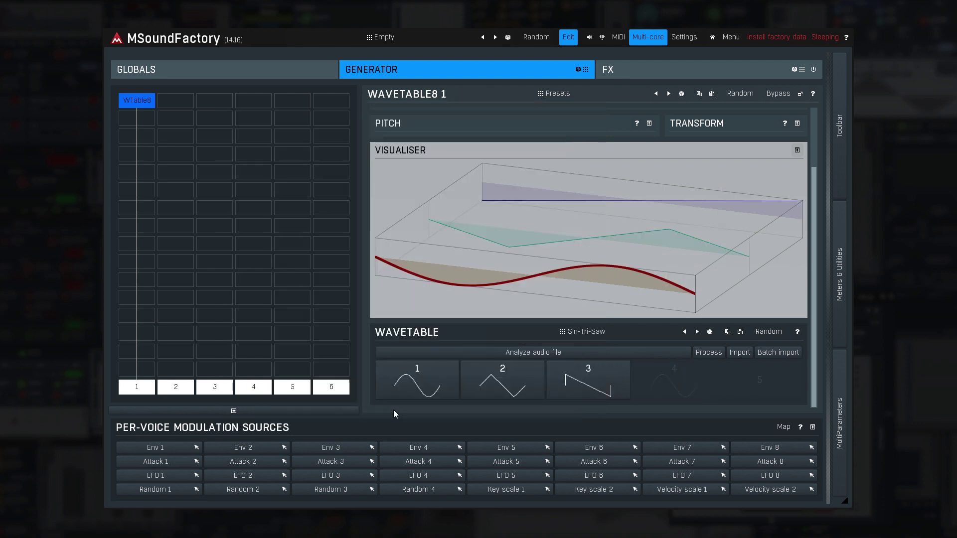
# Step: Assign LFO 1 to modulate the WaveTable8's Wave parameter and raise the modulation depth
pyautogui.moveTo(813, 404); pyautogui.dragTo(816, 277)
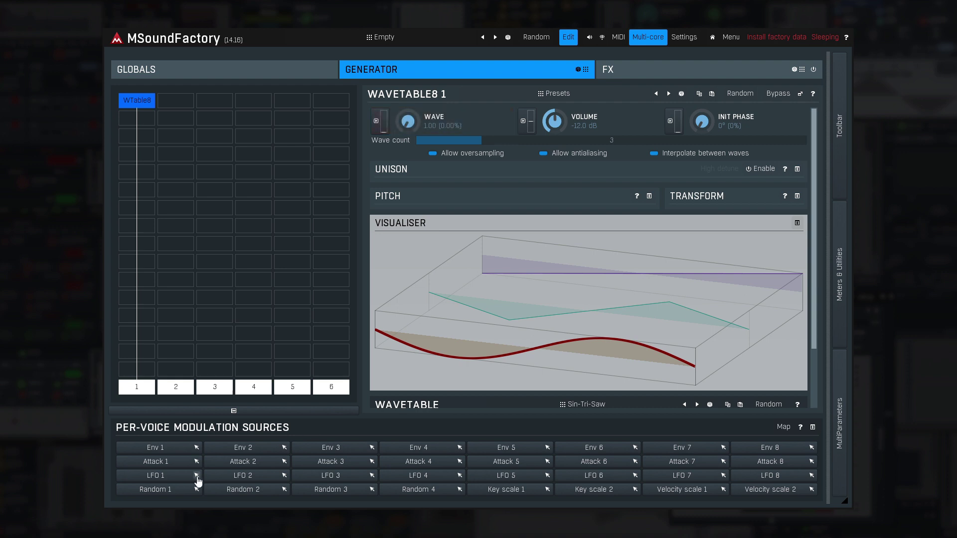
pyautogui.click(377, 123)
pyautogui.moveTo(376, 124); pyautogui.dragTo(380, 182)
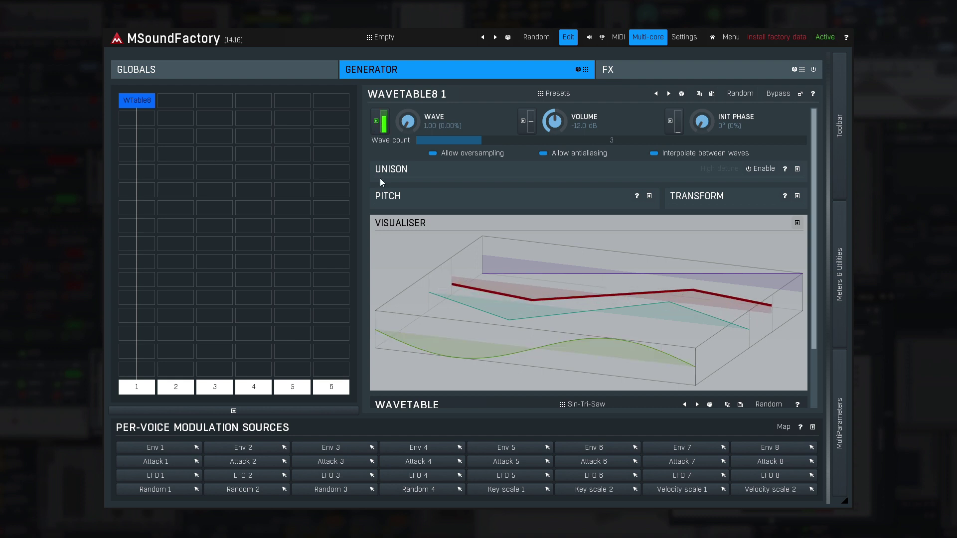
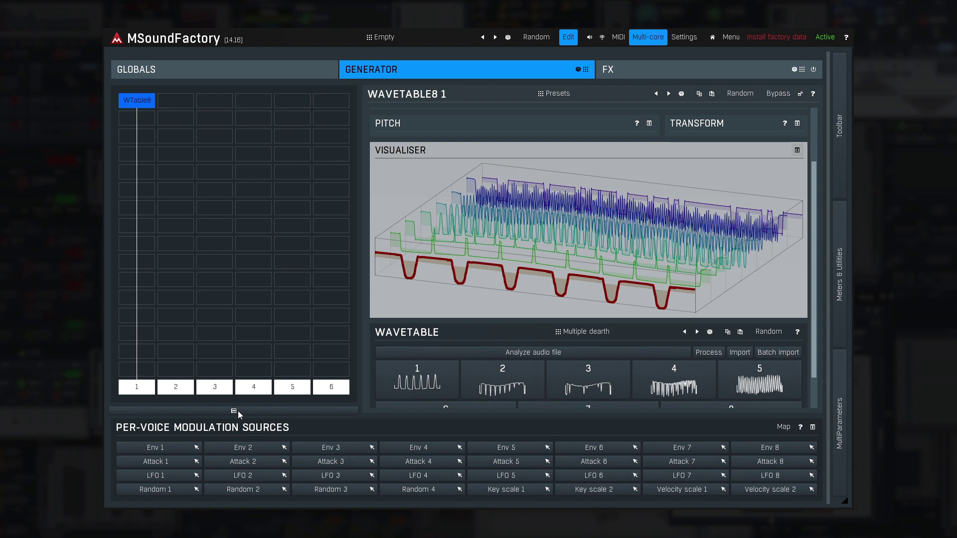
# Step: Browse the Vocal folder of wavetable presets and return the wavetable to the Default preset
pyautogui.click(237, 411)
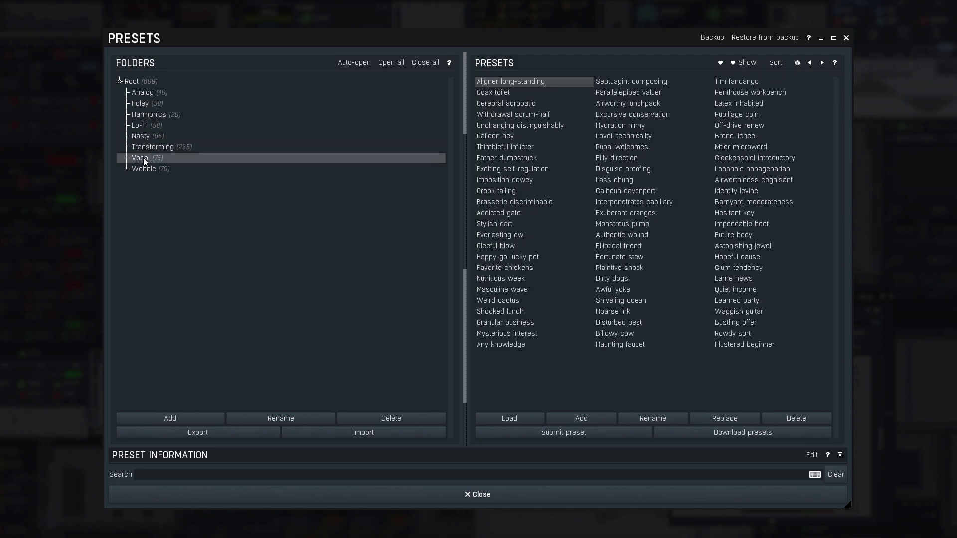
pyautogui.press('Escape')
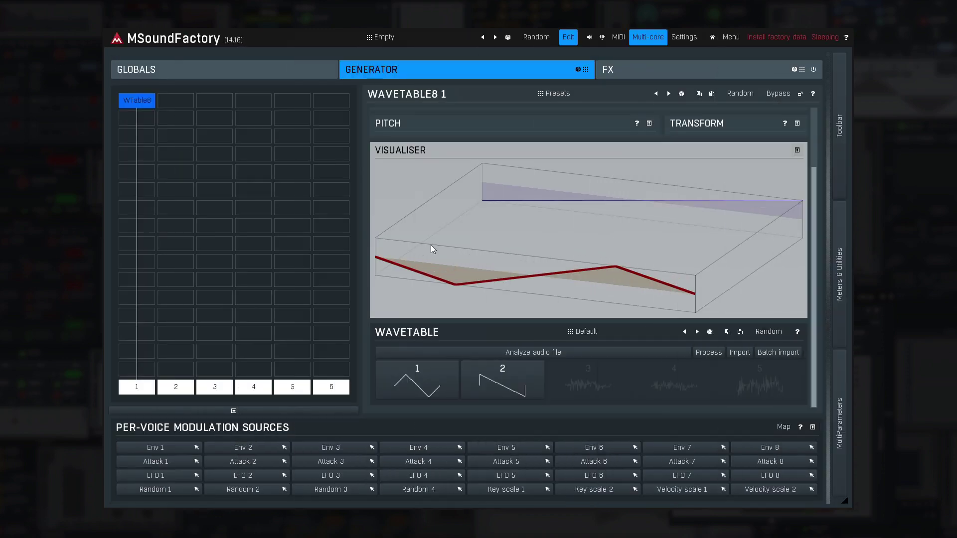
# Step: Raise the Custom amount of the wavetable's wave 1 to about 98.4% and open its custom shape for editing
pyautogui.click(414, 383)
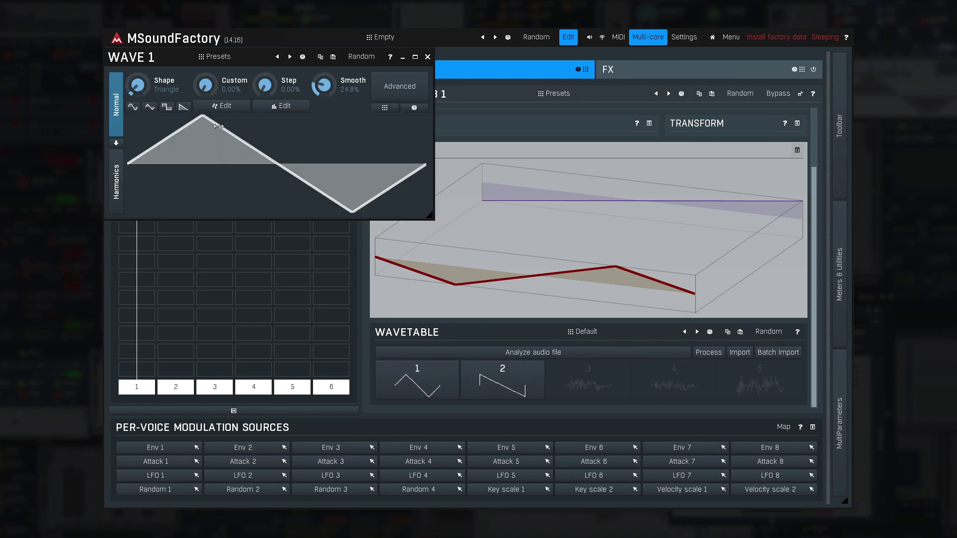
pyautogui.moveTo(205, 85); pyautogui.dragTo(205, 43)
pyautogui.click(246, 109)
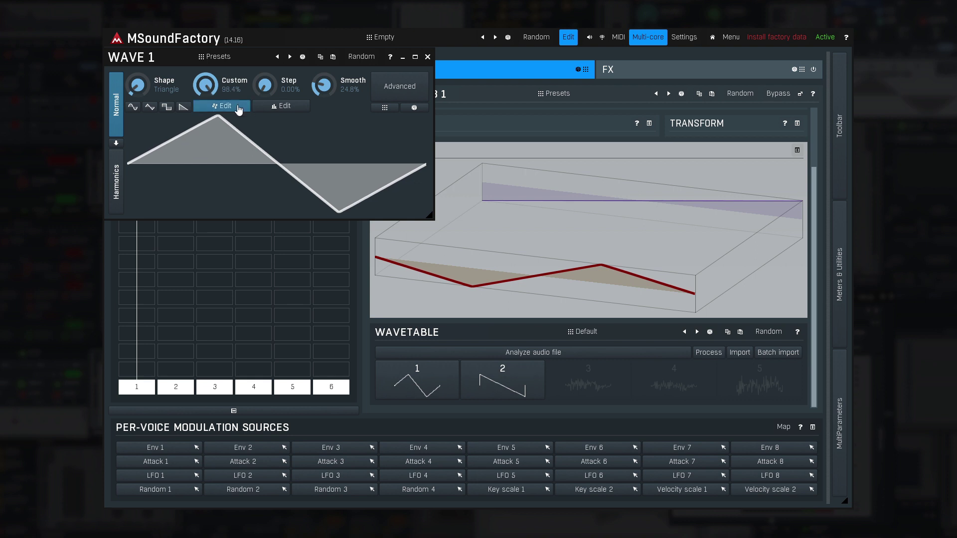
# Step: Add points to wave 1's custom signal shape to form extra peaks and dips along the cycle, and apply the shape
pyautogui.click(208, 297)
pyautogui.click(215, 427)
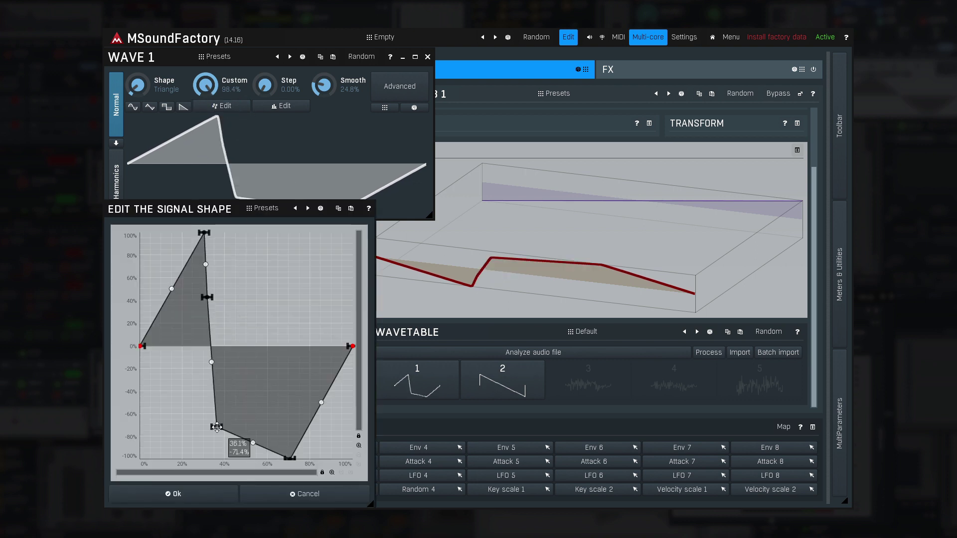
pyautogui.click(256, 389)
pyautogui.click(308, 259)
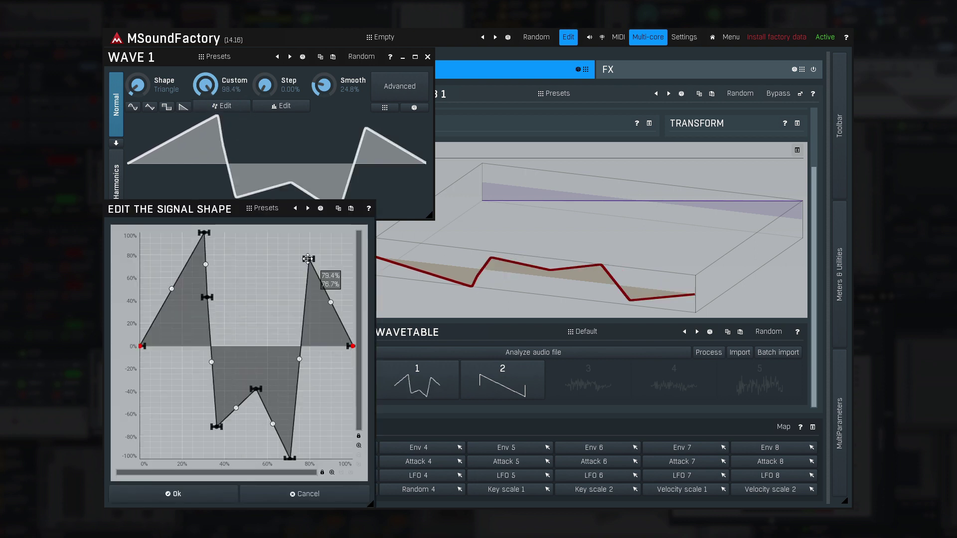
pyautogui.click(245, 256)
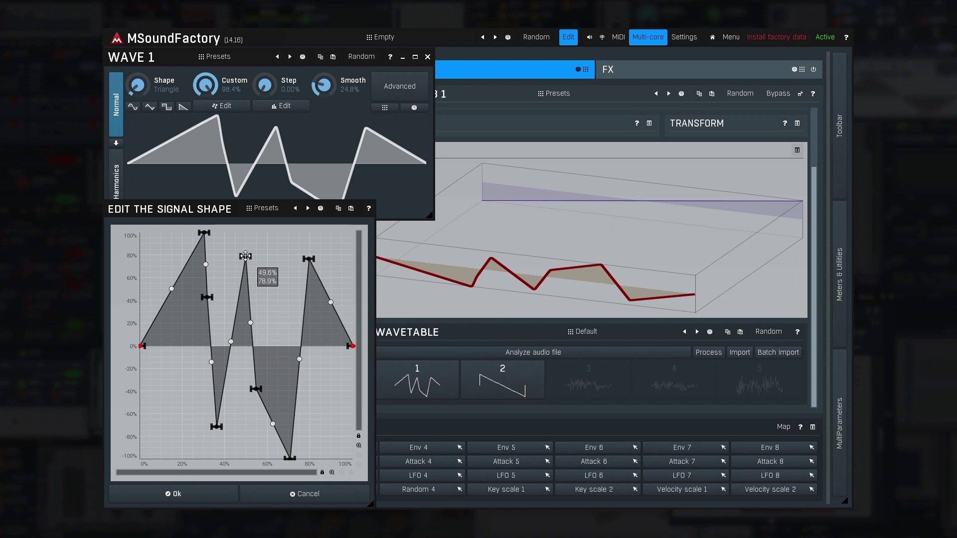
pyautogui.click(209, 494)
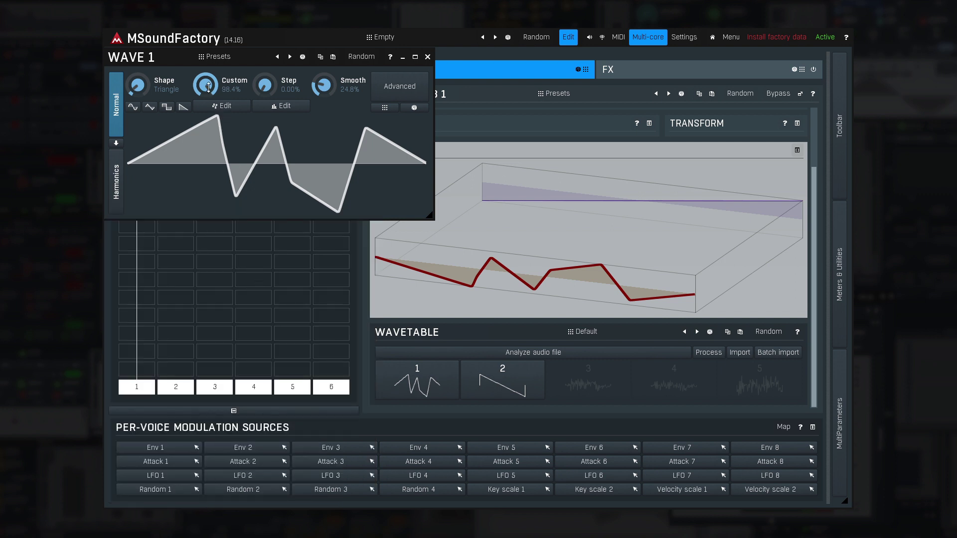
# Step: Set wave 1's Custom to 0% and Step to 100%, and give sequencer steps 1 and 5 the four-tooth rising saw shape
pyautogui.moveTo(209, 85); pyautogui.dragTo(261, 84)
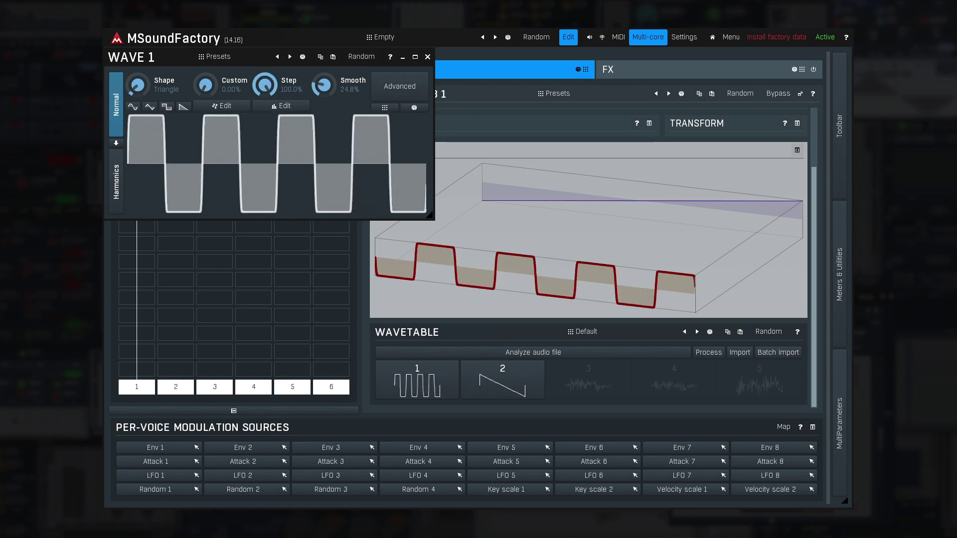
pyautogui.click(272, 107)
pyautogui.click(214, 393)
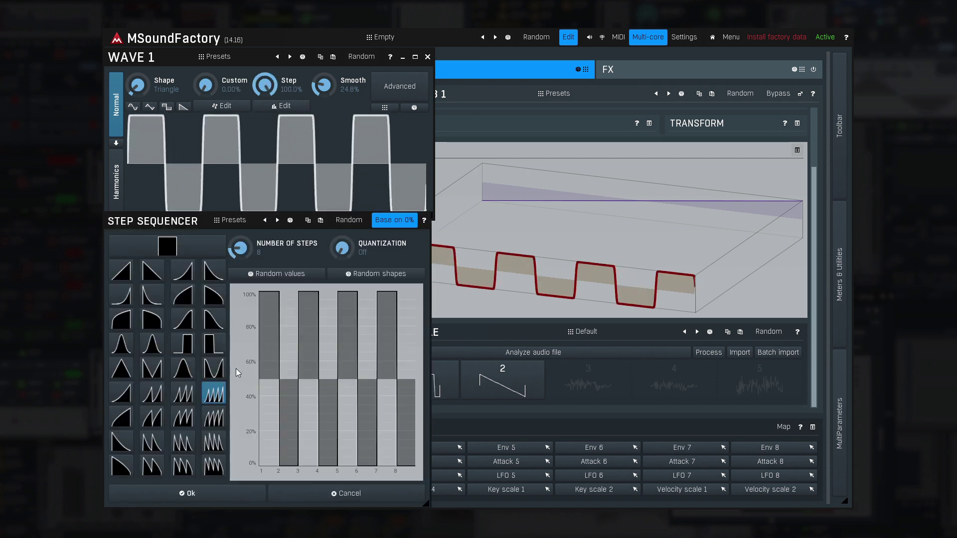
pyautogui.click(277, 336)
pyautogui.click(347, 349)
# Step: Give sequencer steps 3 and 7 a rising S-curve and steps 2 and 6 a falling ramp, and apply the sequence
pyautogui.click(182, 319)
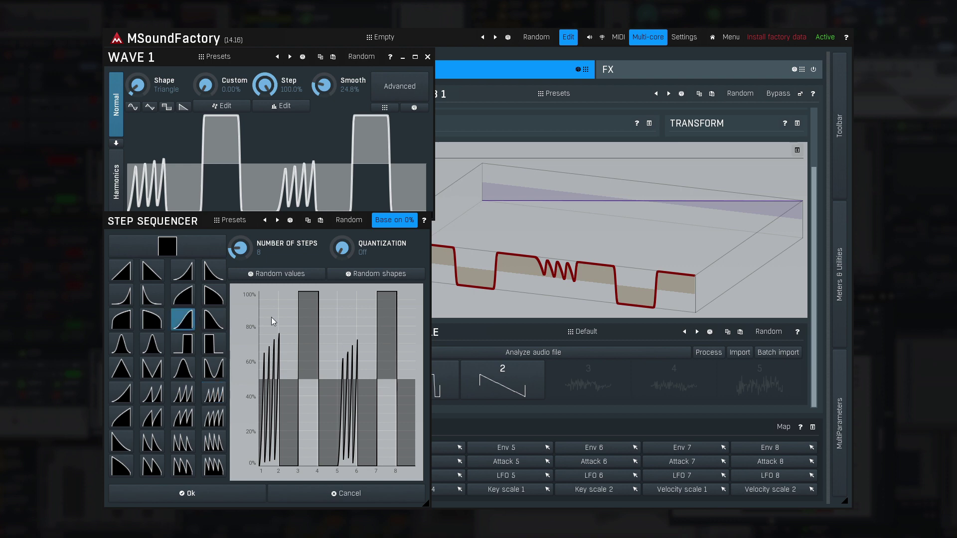
pyautogui.click(300, 304)
pyautogui.click(391, 302)
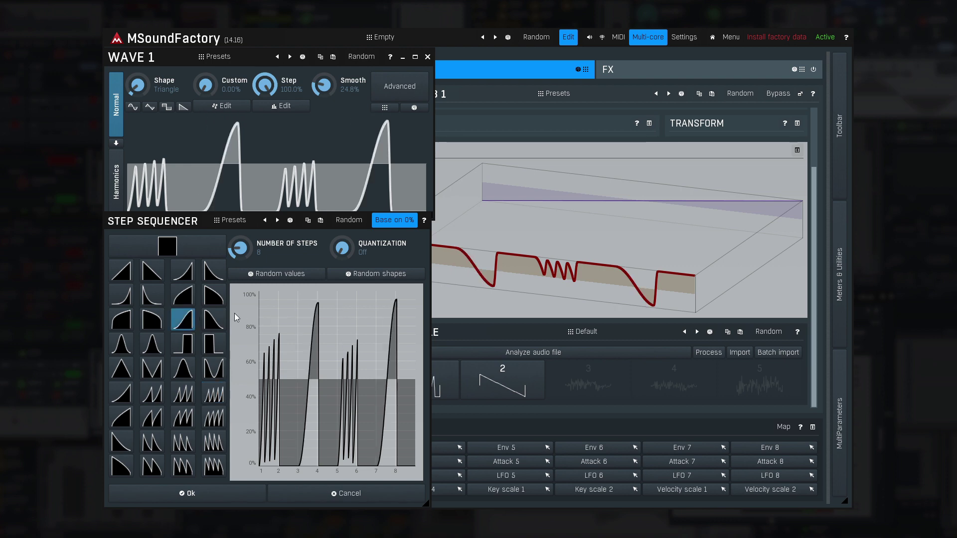
pyautogui.click(152, 271)
pyautogui.click(286, 324)
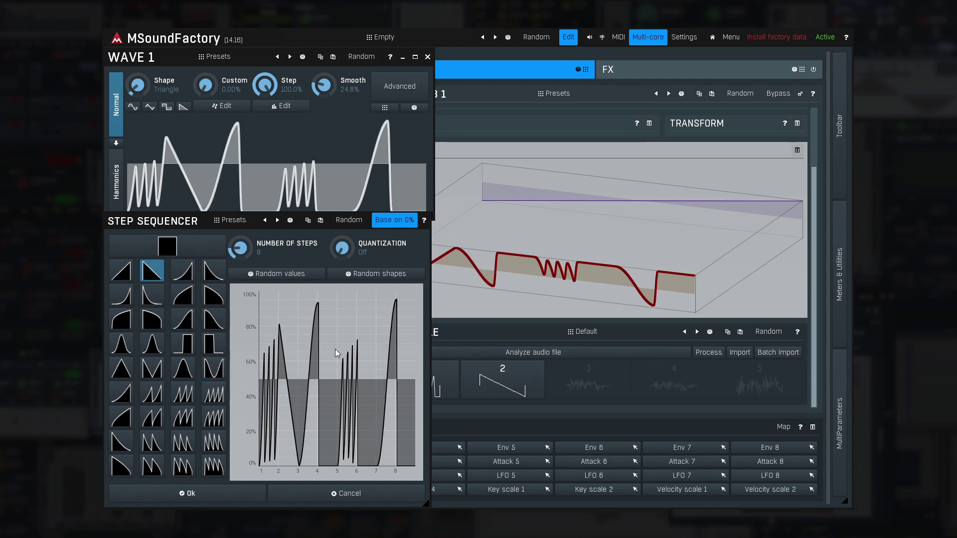
pyautogui.click(369, 352)
pyautogui.click(240, 497)
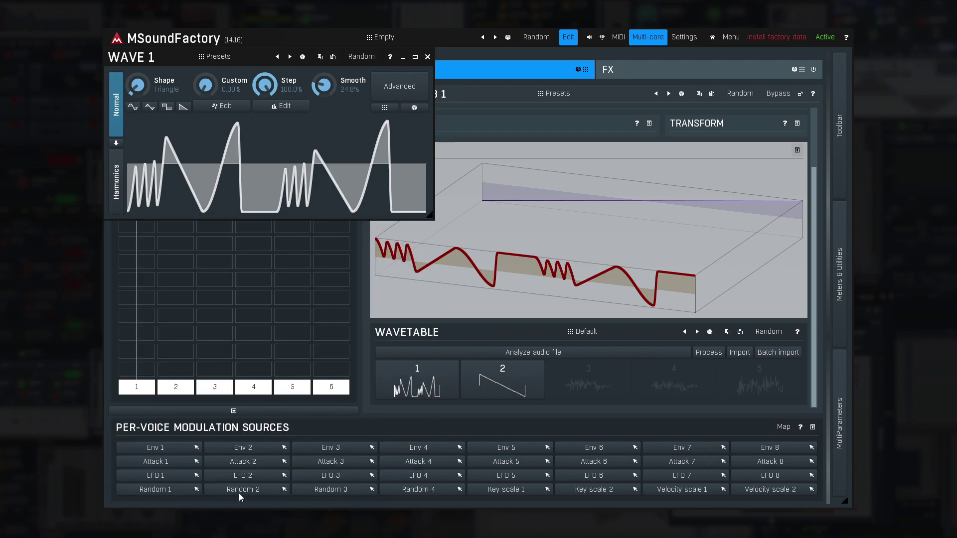
# Step: Blend wave 1's shapes with Custom at about 88.4% and Step at about 28.8%, and set Smooth to 0%
pyautogui.moveTo(205, 85); pyautogui.dragTo(205, 76)
pyautogui.moveTo(265, 85); pyautogui.dragTo(264, 121)
pyautogui.moveTo(205, 86); pyautogui.dragTo(207, 87)
pyautogui.moveTo(322, 85)
pyautogui.mouseDown()
pyautogui.moveTo(323, 60)
pyautogui.moveTo(323, 95)
pyautogui.mouseUp()
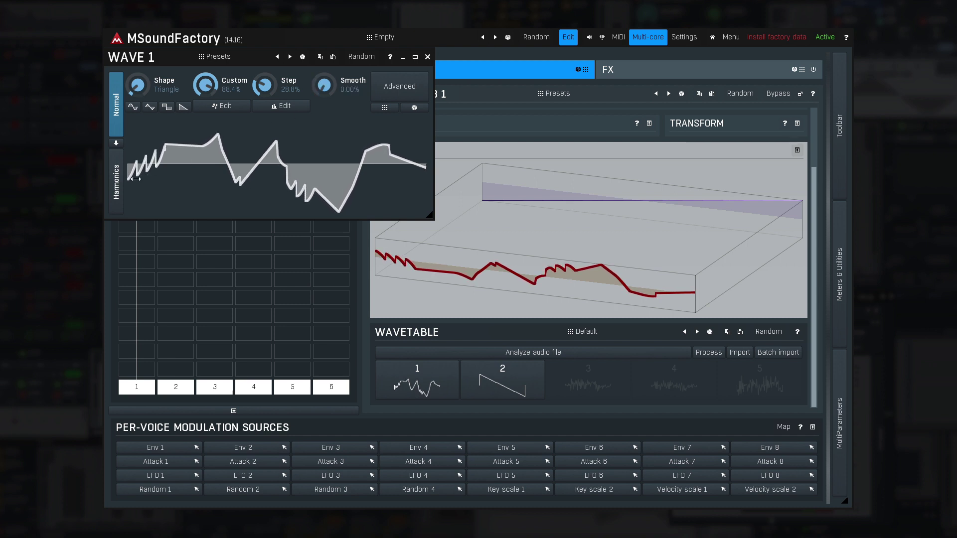
# Step: Switch wave 1 to Harmonics mode and draw a hump of harmonic levels and a varied phase pattern
pyautogui.click(117, 197)
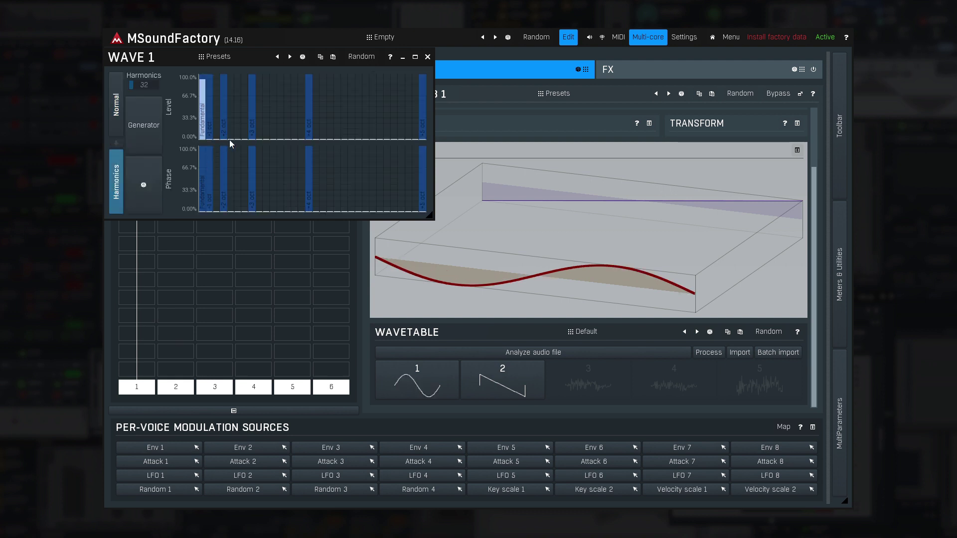
pyautogui.click(238, 121)
pyautogui.click(295, 87)
pyautogui.click(344, 90)
pyautogui.click(394, 102)
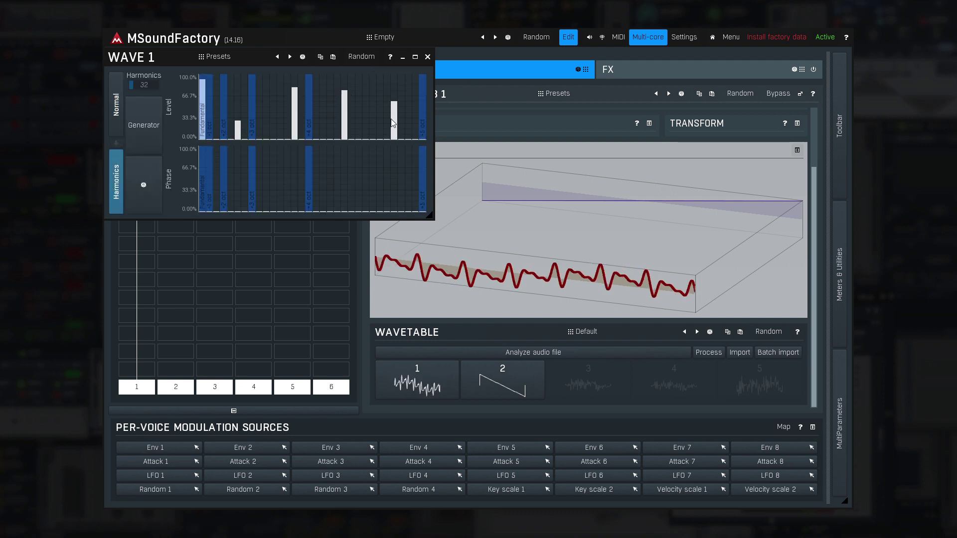
pyautogui.moveTo(394, 123)
pyautogui.mouseDown()
pyautogui.moveTo(290, 104)
pyautogui.moveTo(237, 123)
pyautogui.mouseUp()
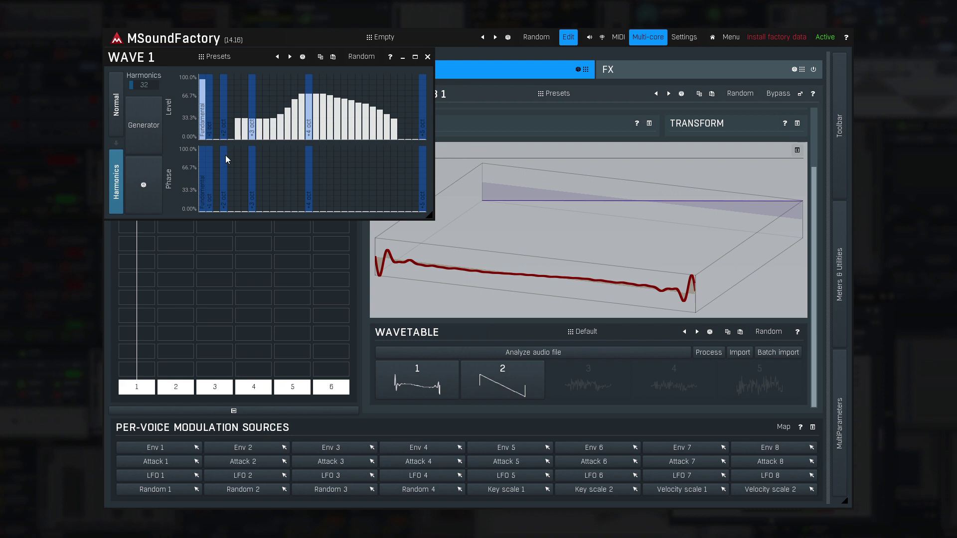
pyautogui.moveTo(226, 159)
pyautogui.mouseDown()
pyautogui.moveTo(286, 217)
pyautogui.moveTo(379, 199)
pyautogui.moveTo(390, 170)
pyautogui.moveTo(275, 178)
pyautogui.mouseUp()
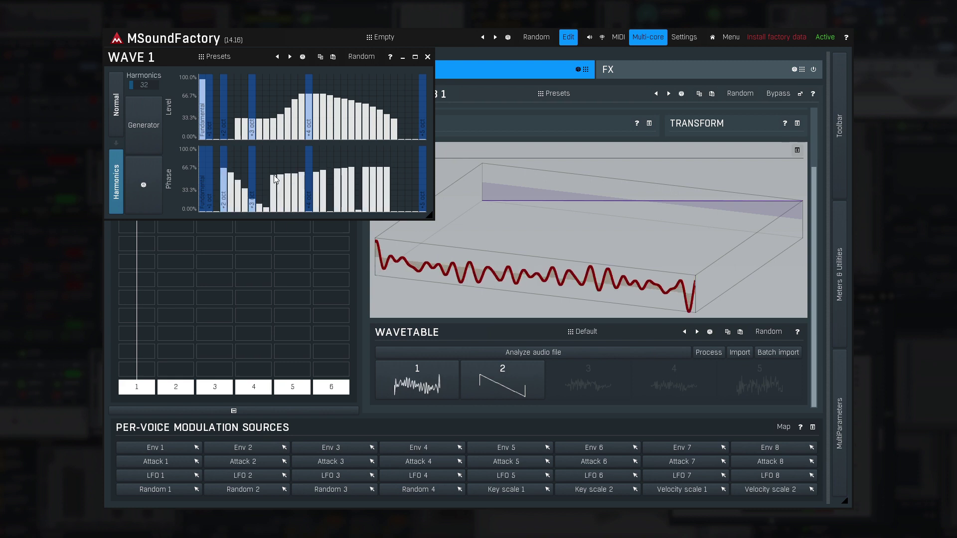
# Step: Raise wave 1's number of harmonics to 198, redraw the upper levels and phases, and close the wave editor
pyautogui.moveTo(144, 85)
pyautogui.mouseDown()
pyautogui.moveTo(143, 50)
pyautogui.moveTo(144, 82)
pyautogui.mouseUp()
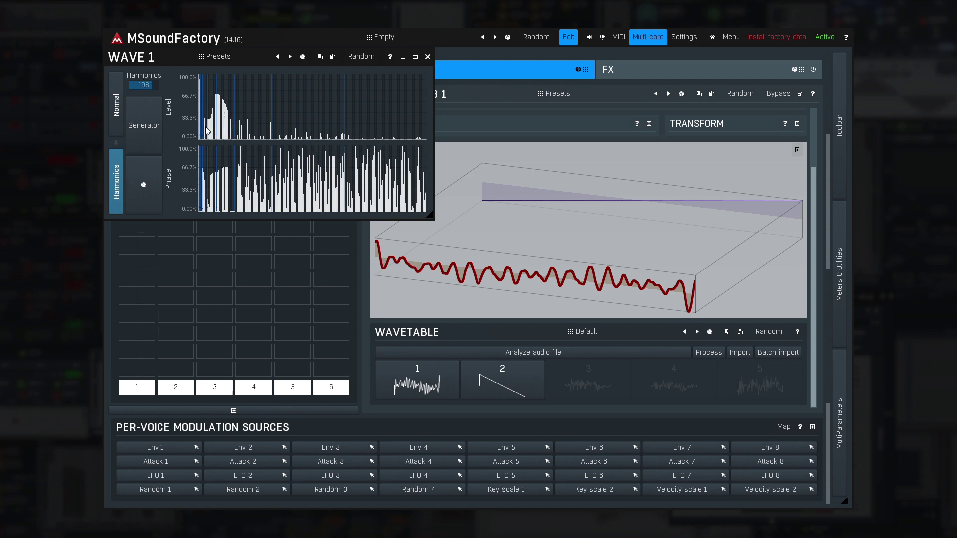
pyautogui.moveTo(206, 131)
pyautogui.mouseDown()
pyautogui.moveTo(245, 132)
pyautogui.moveTo(287, 111)
pyautogui.moveTo(305, 123)
pyautogui.moveTo(329, 103)
pyautogui.moveTo(361, 124)
pyautogui.moveTo(405, 115)
pyautogui.mouseUp()
pyautogui.moveTo(330, 199); pyautogui.dragTo(242, 188)
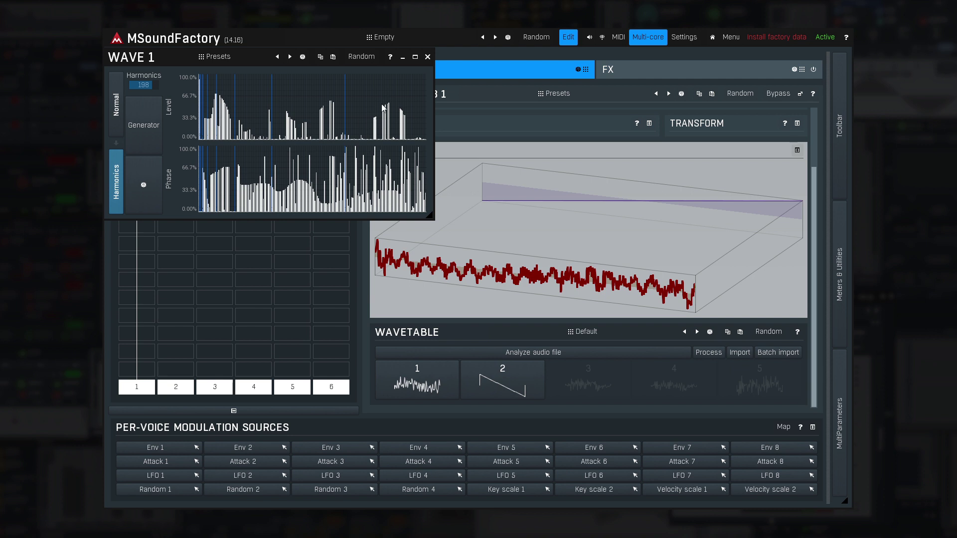
pyautogui.click(428, 56)
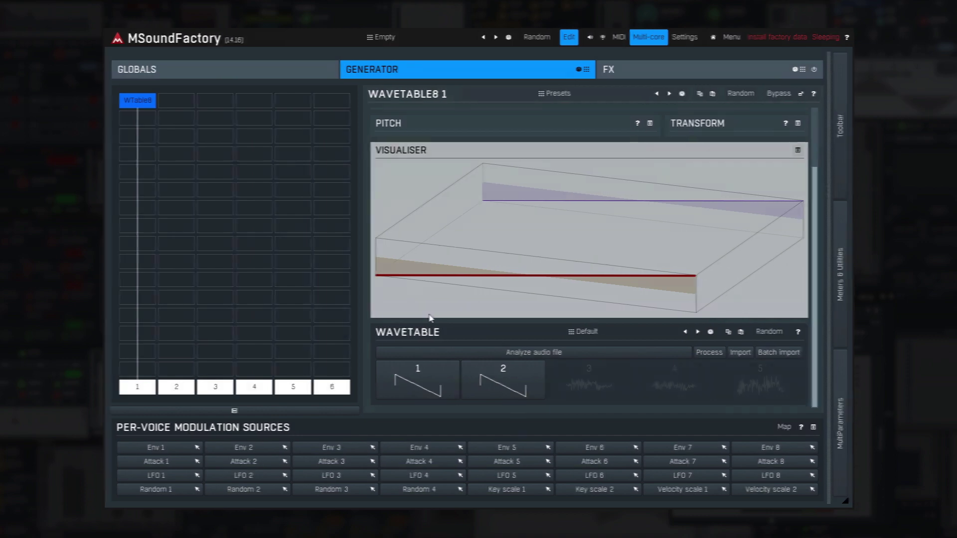
# Step: Load AbsynthBeach_ST.wav as wave 1's custom sample in its advanced settings and set the sample Depth to 100%
pyautogui.click(420, 382)
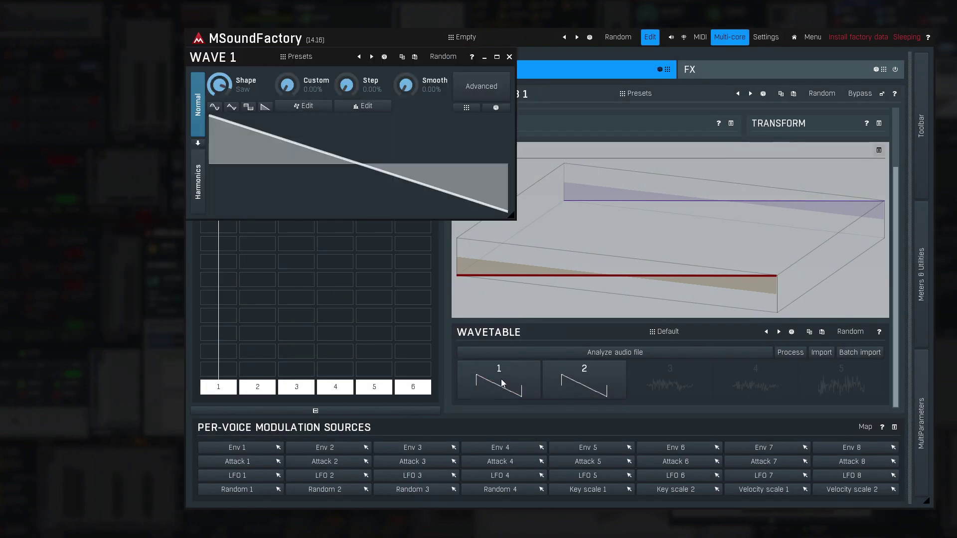
pyautogui.click(485, 87)
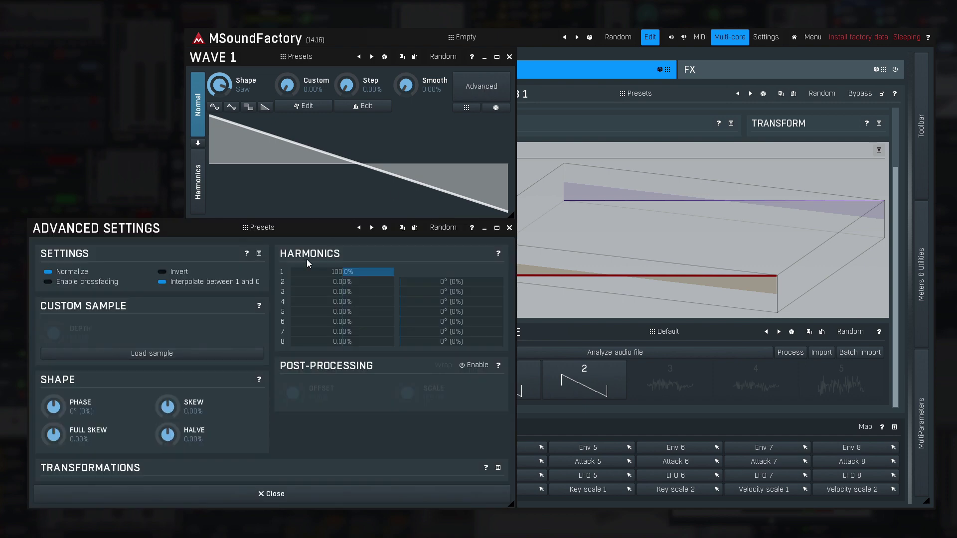
pyautogui.click(196, 353)
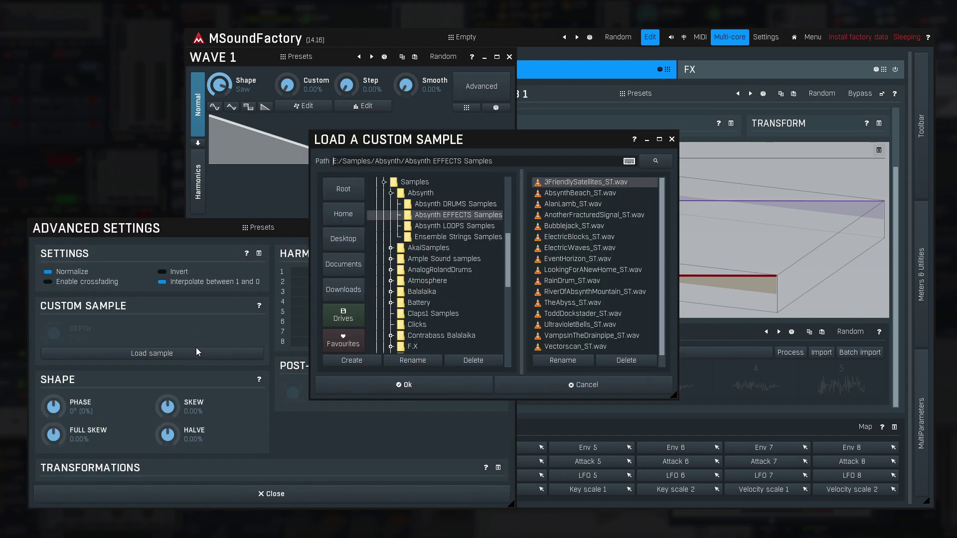
pyautogui.doubleClick(543, 196)
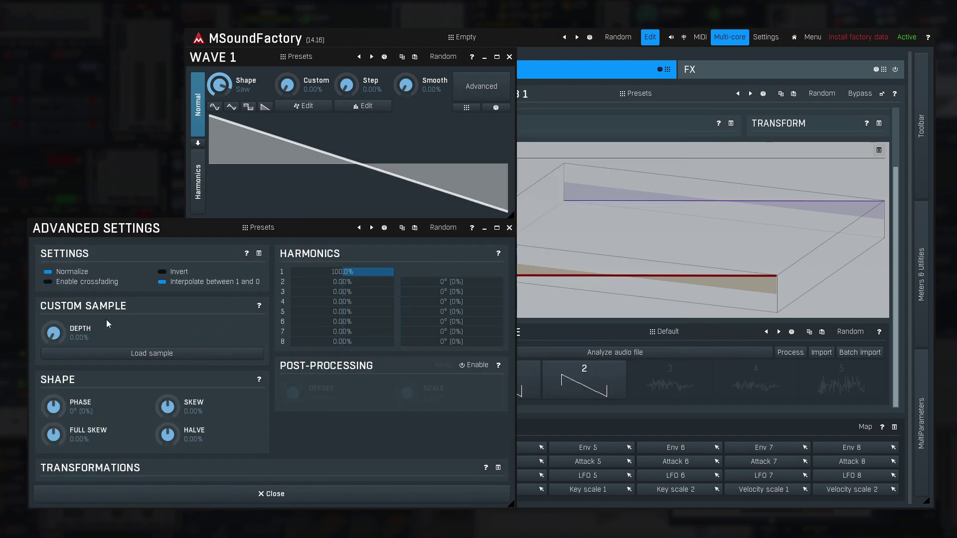
pyautogui.moveTo(53, 334); pyautogui.dragTo(53, 289)
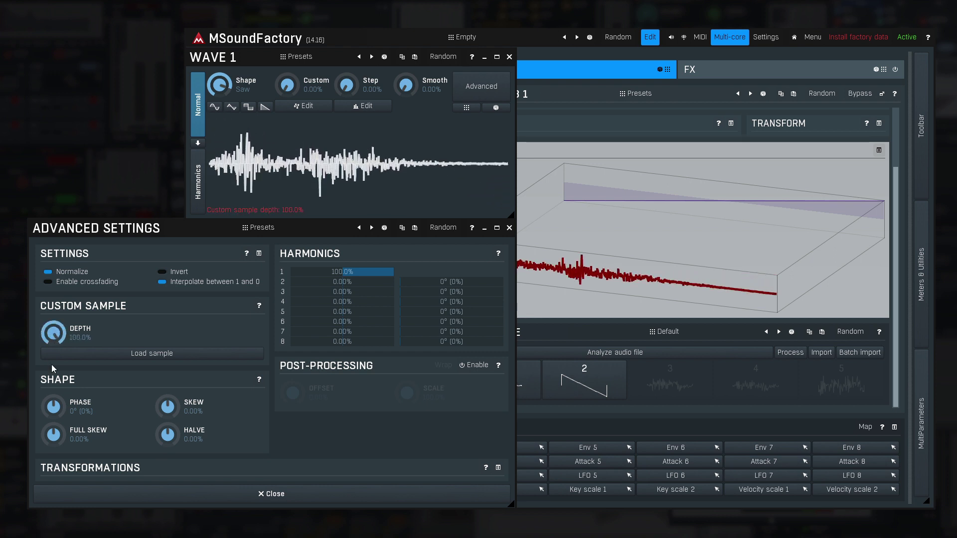
# Step: Set the Skew of wave 1's shape to 100% and adjust its Phase and Halve amounts
pyautogui.moveTo(174, 406); pyautogui.dragTo(173, 381)
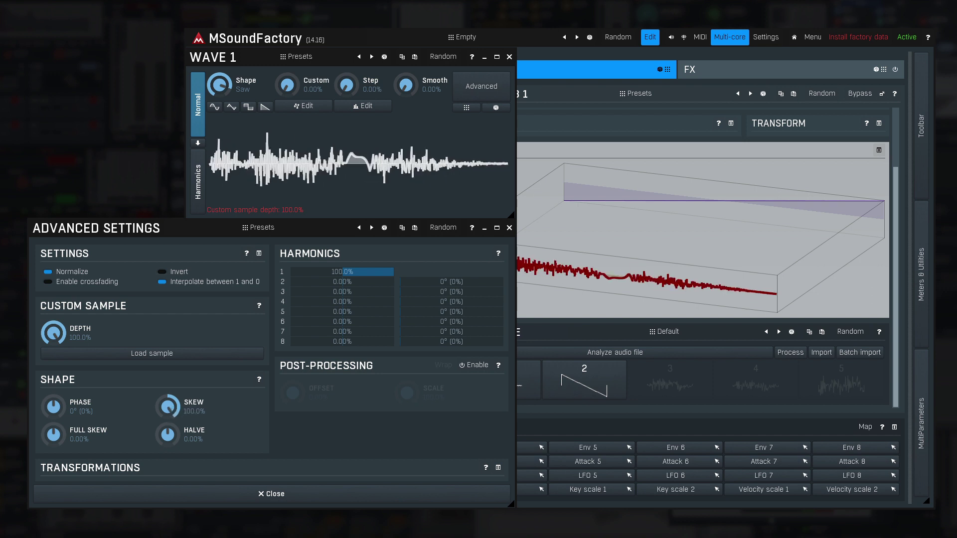
pyautogui.moveTo(59, 408)
pyautogui.mouseDown()
pyautogui.moveTo(58, 436)
pyautogui.moveTo(54, 411)
pyautogui.mouseUp()
pyautogui.moveTo(157, 441); pyautogui.dragTo(157, 463)
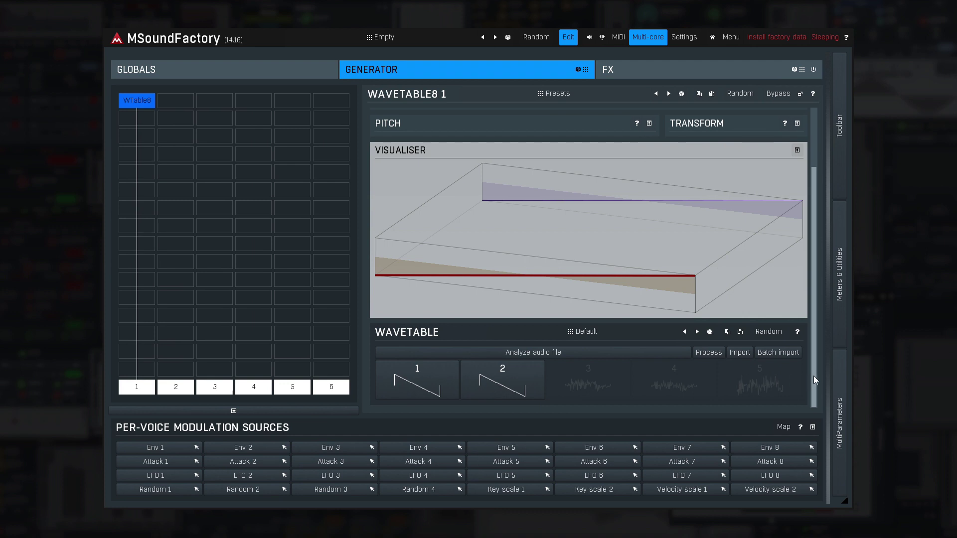
# Step: Expand the WaveTable8's Pitch and Transform sections
pyautogui.scroll(2, 814, 376)
pyautogui.click(797, 197)
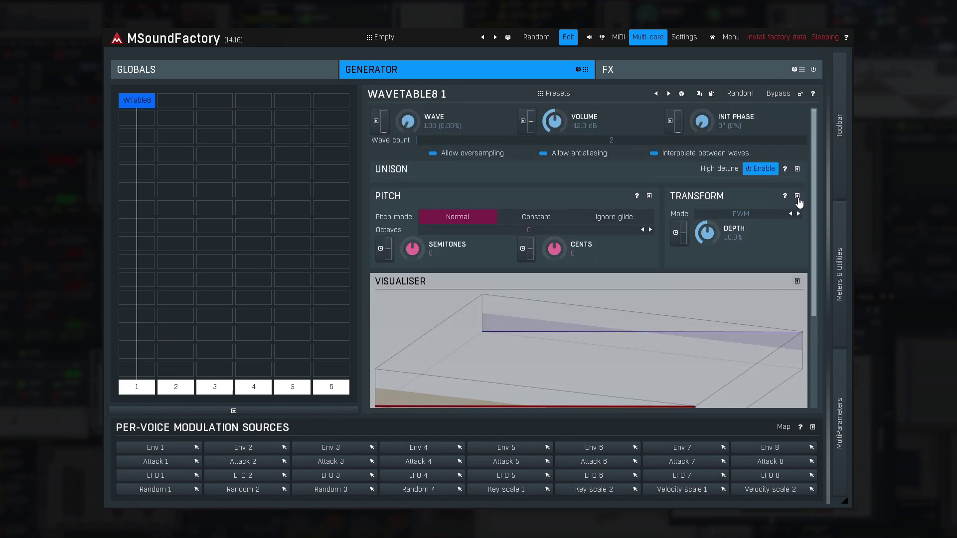